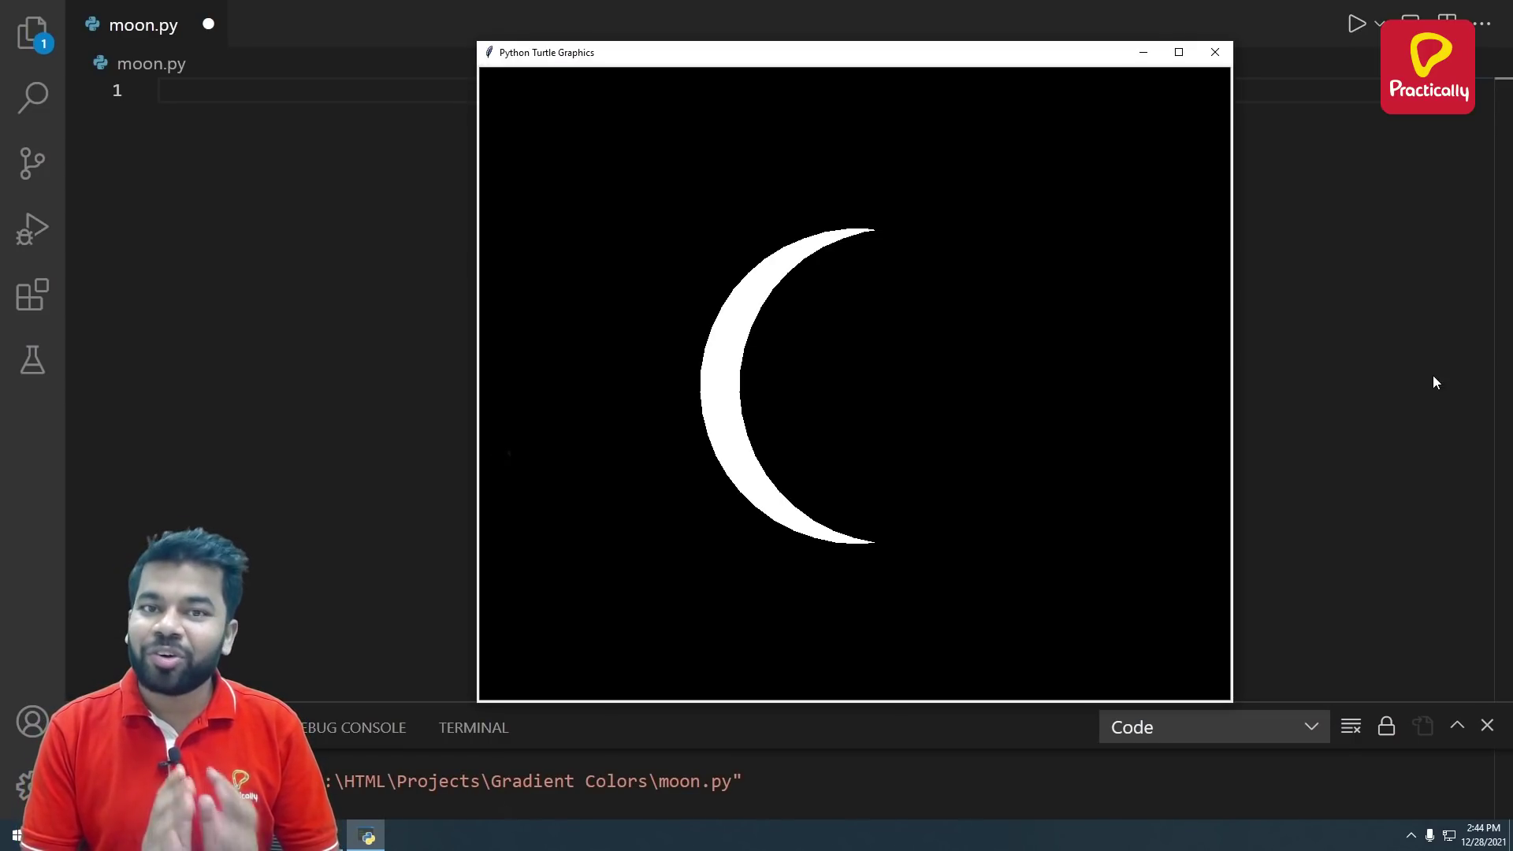
- Hide the Turtle window and start moon.py with import turtle as t and t.bgcolor('black')
left_click(1139, 53)
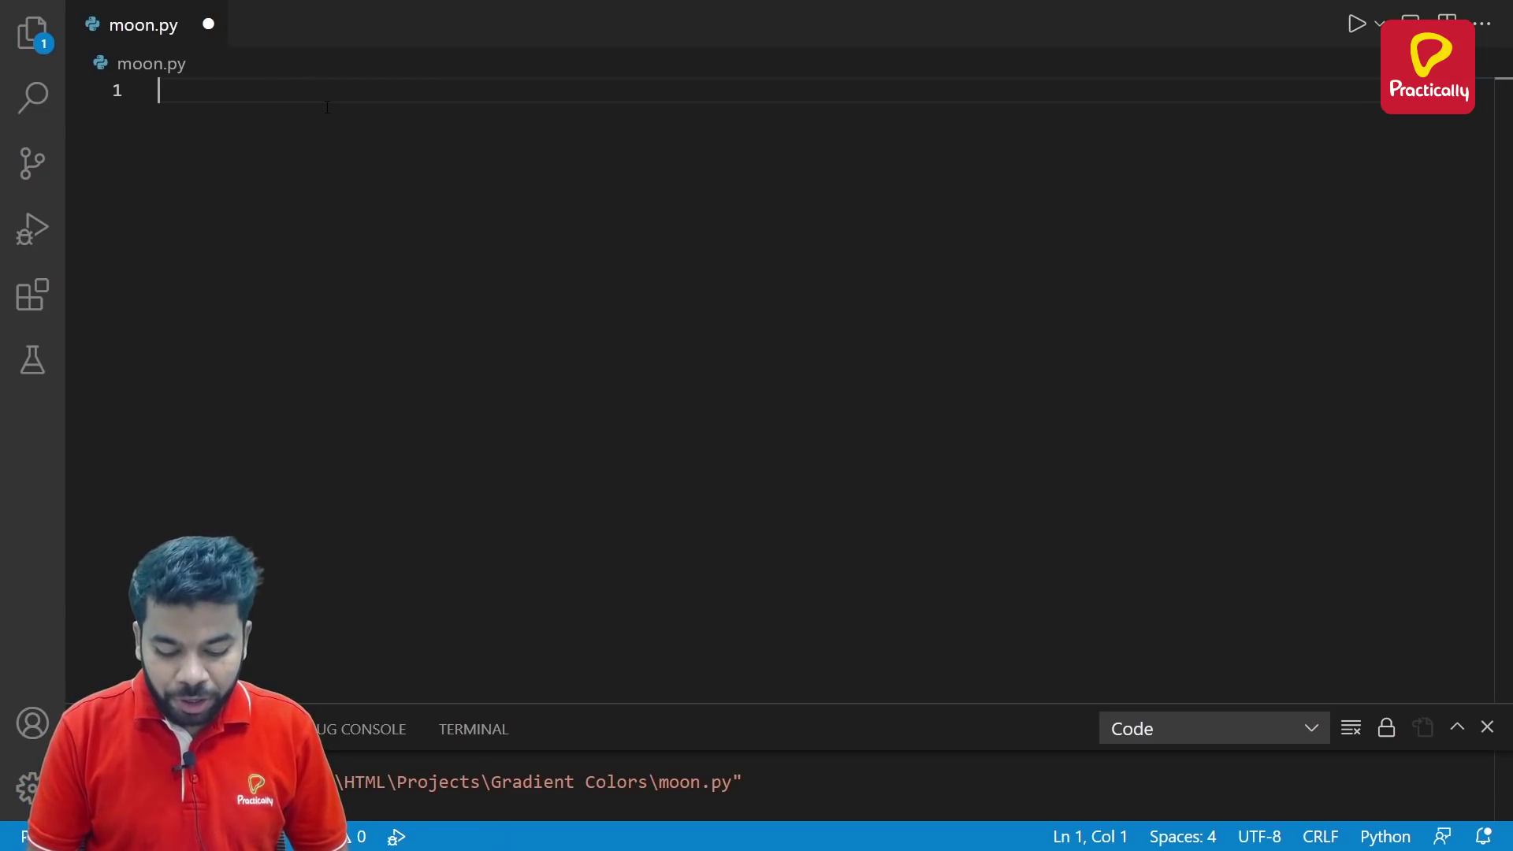
type("import ")
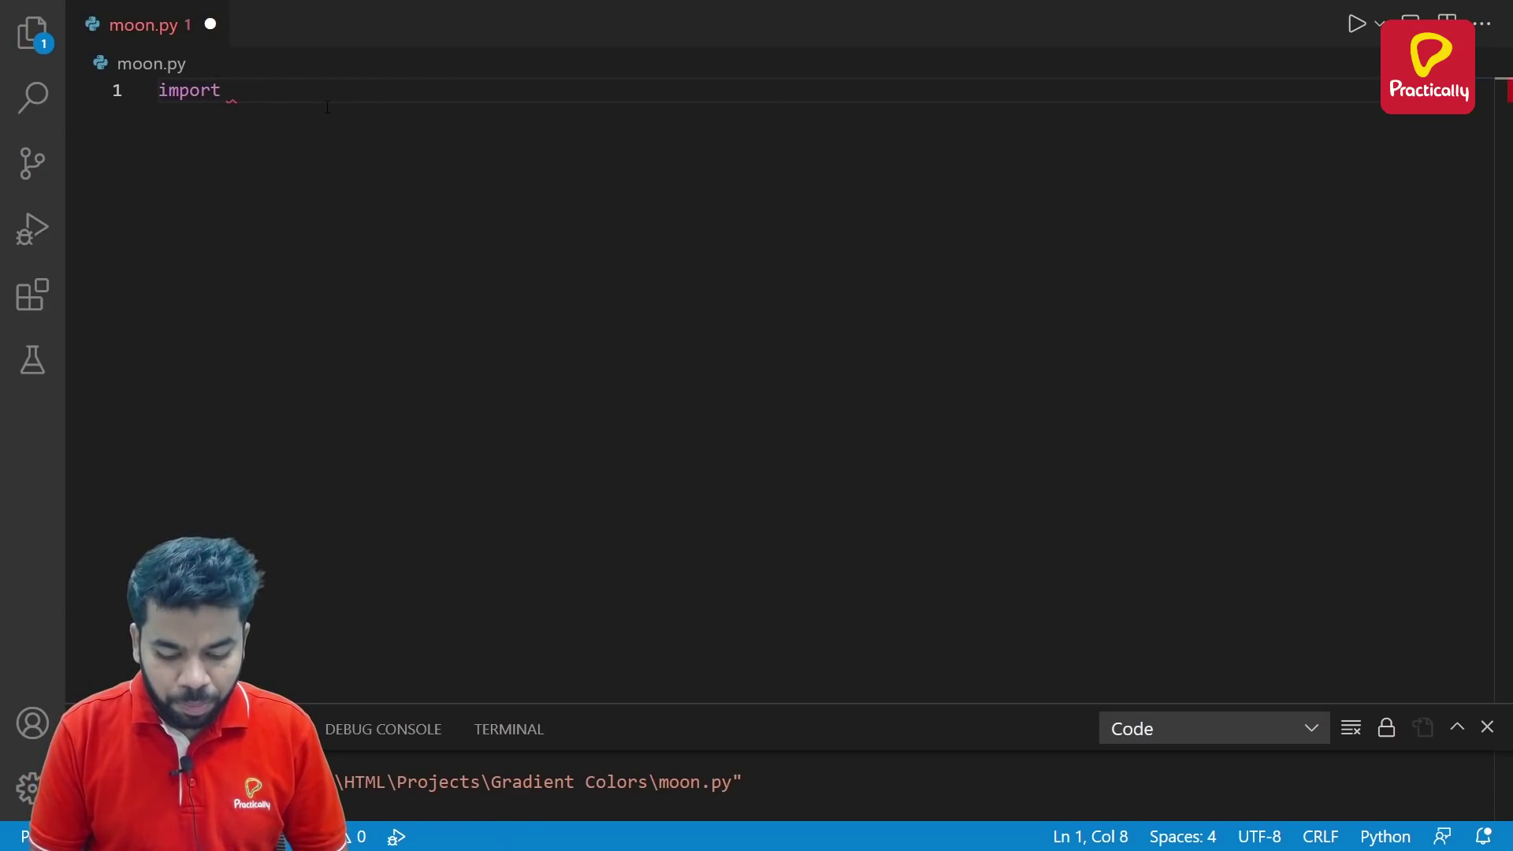
type("tu")
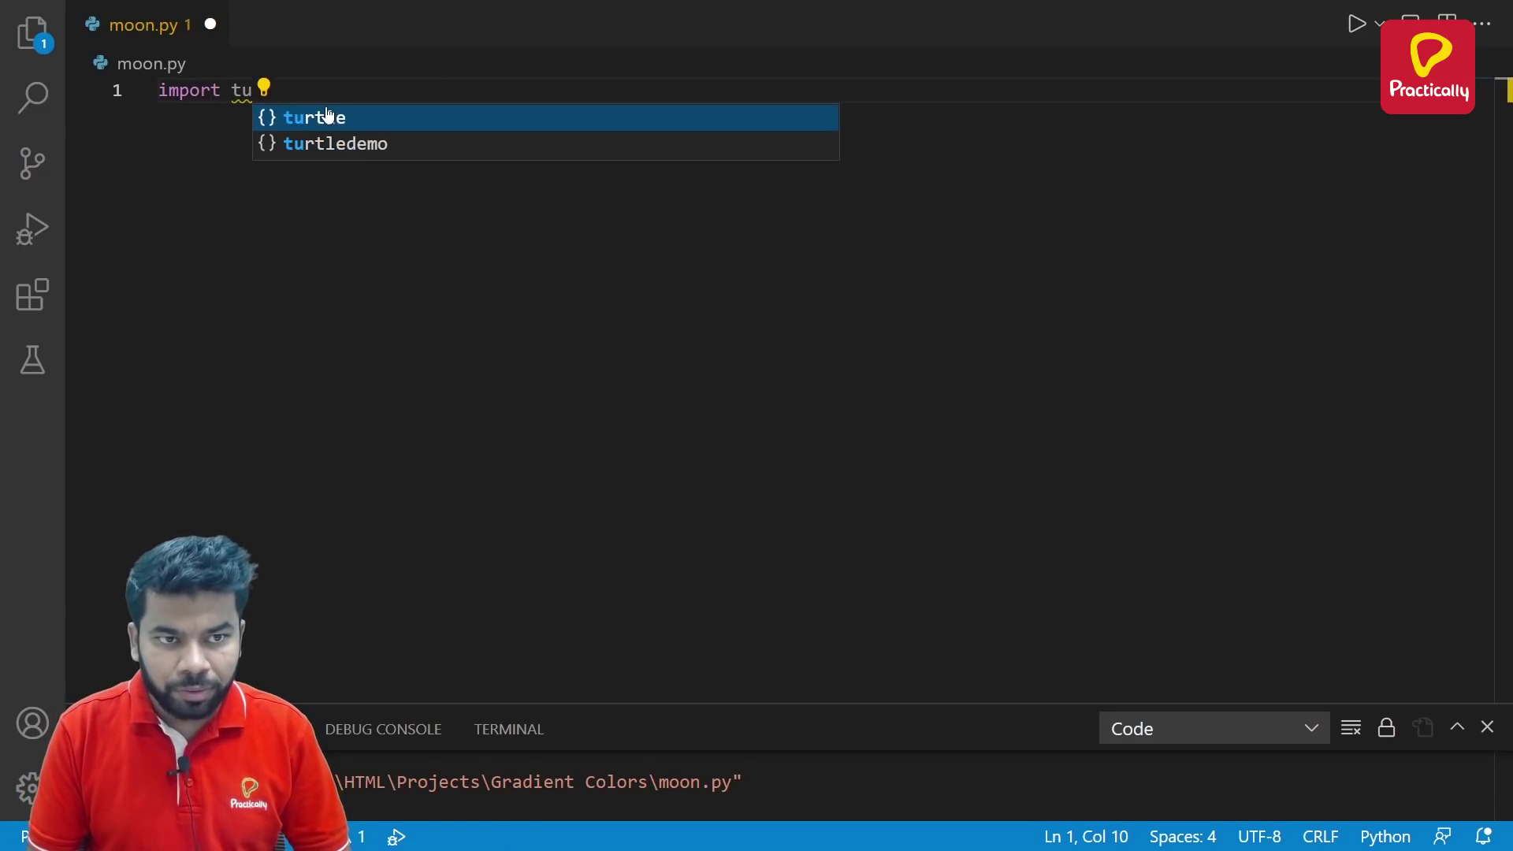
left_click(338, 117)
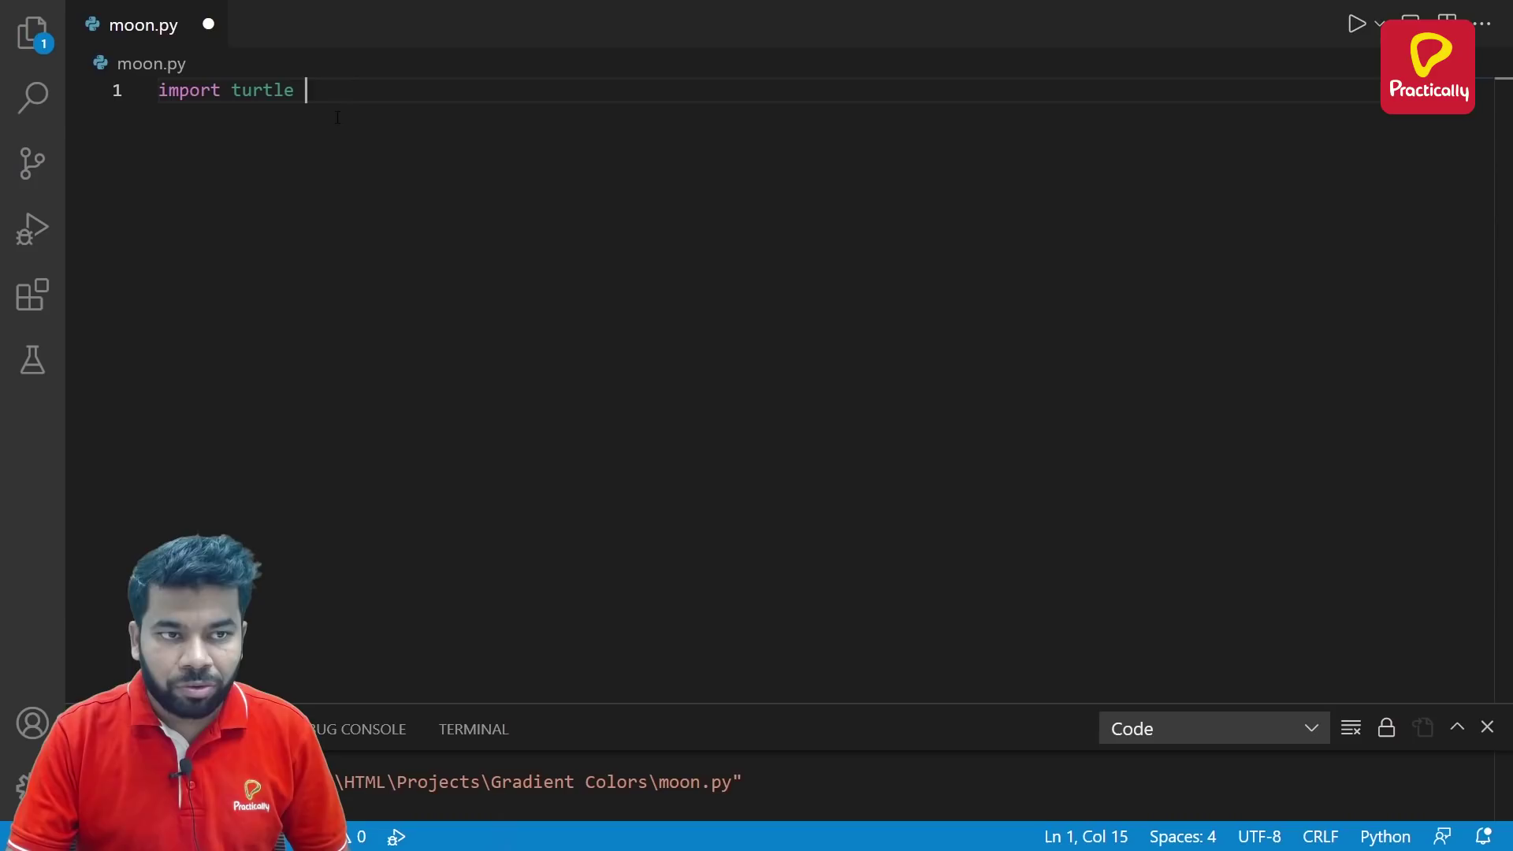
type("as t")
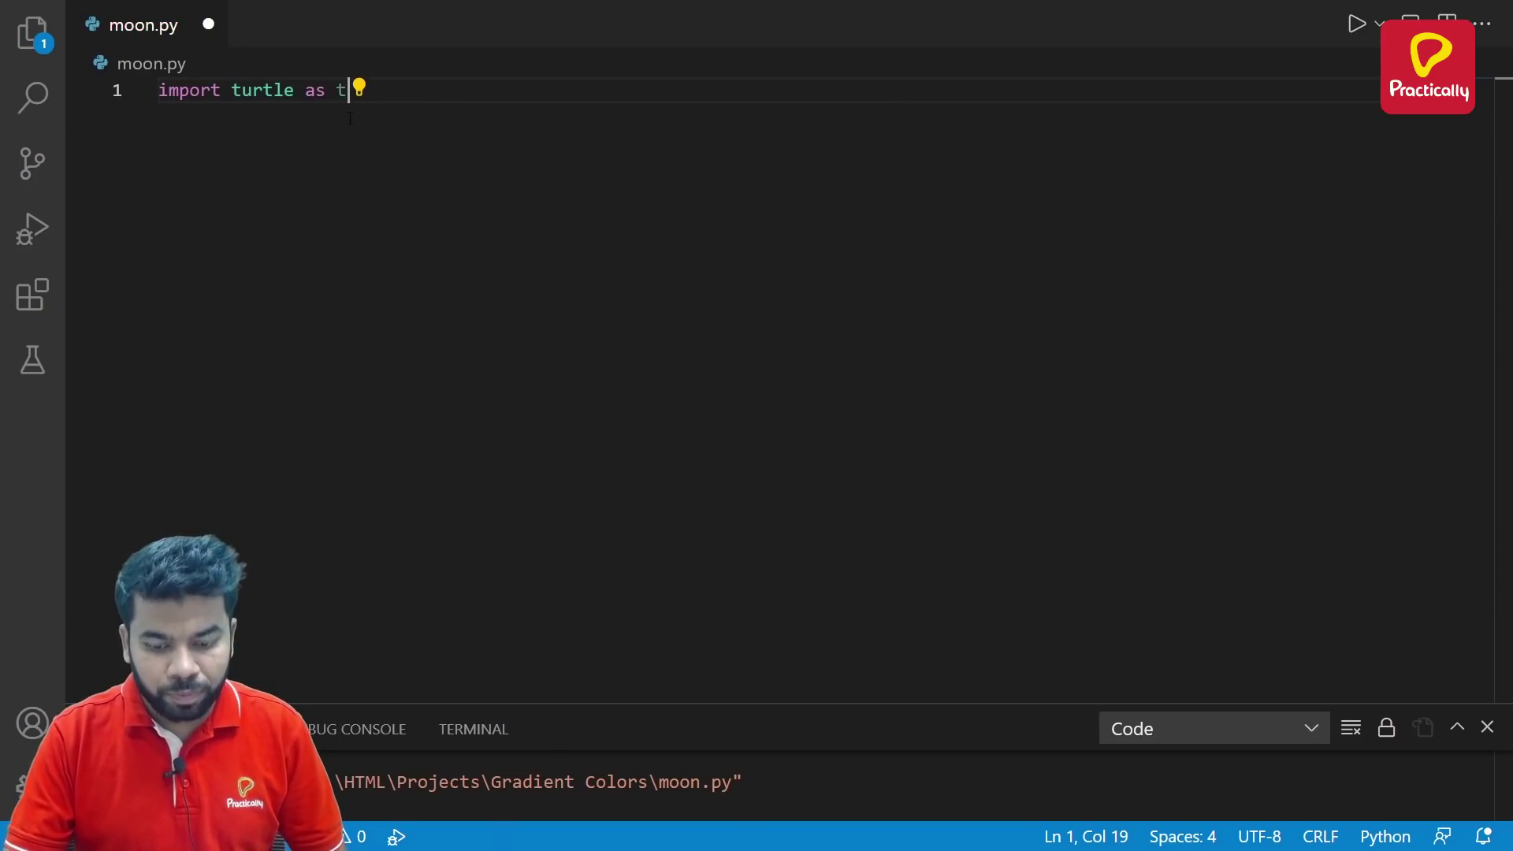
key("Return")
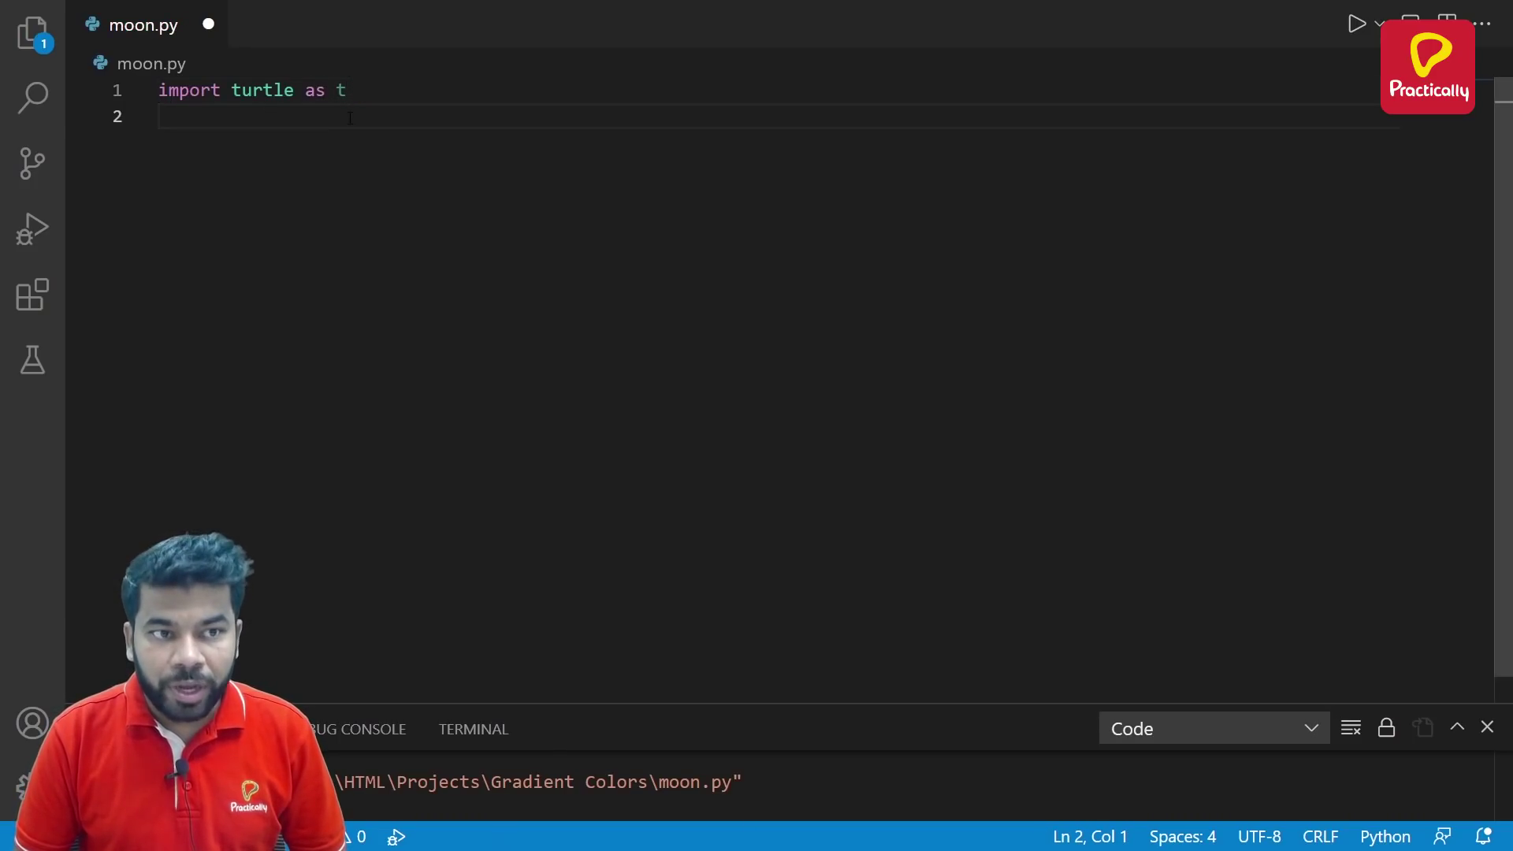
type("t.")
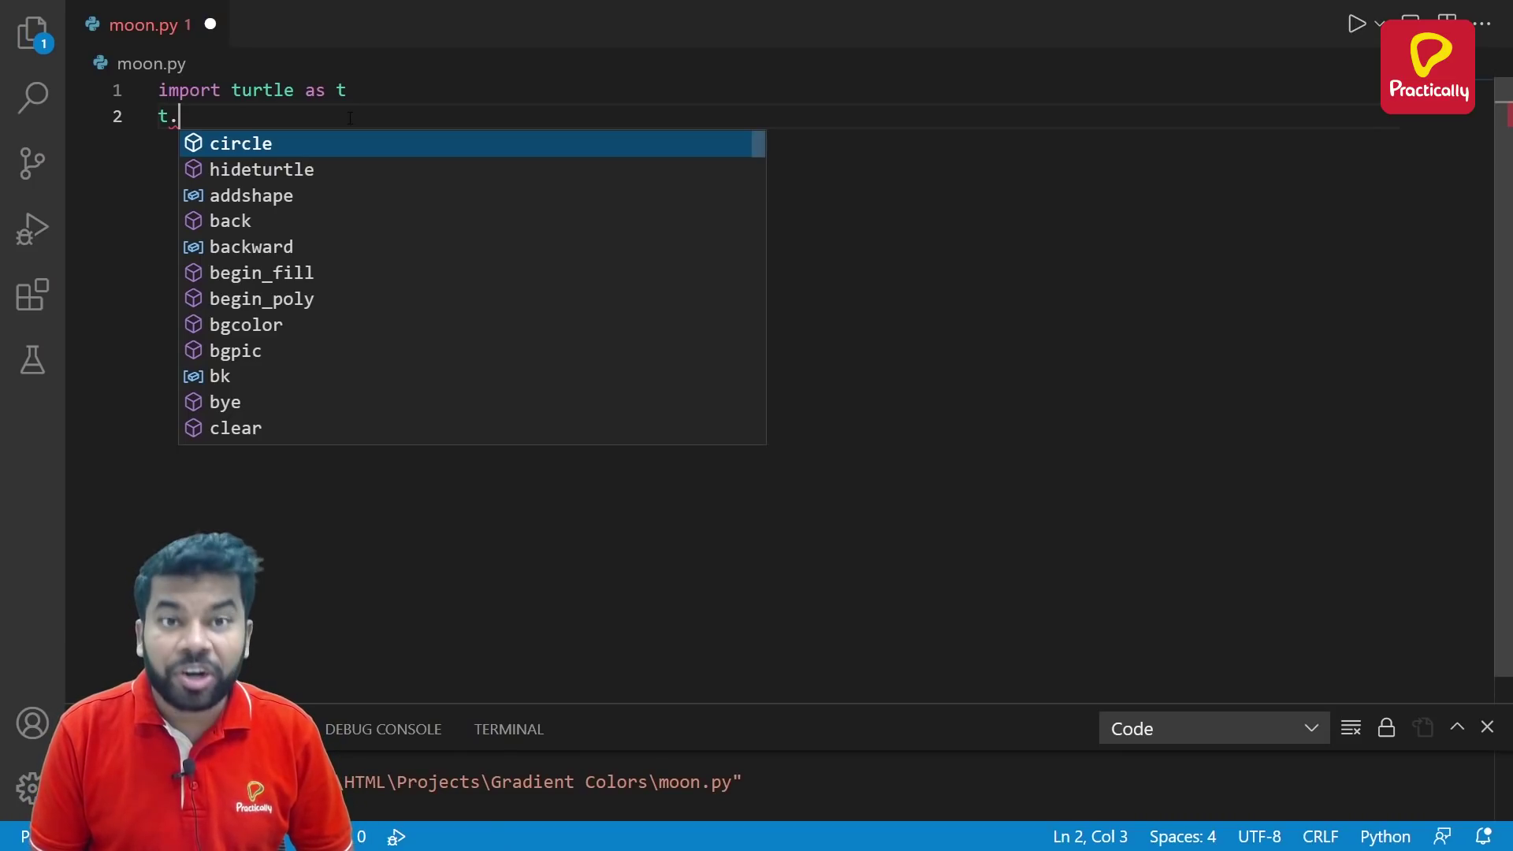
type("b")
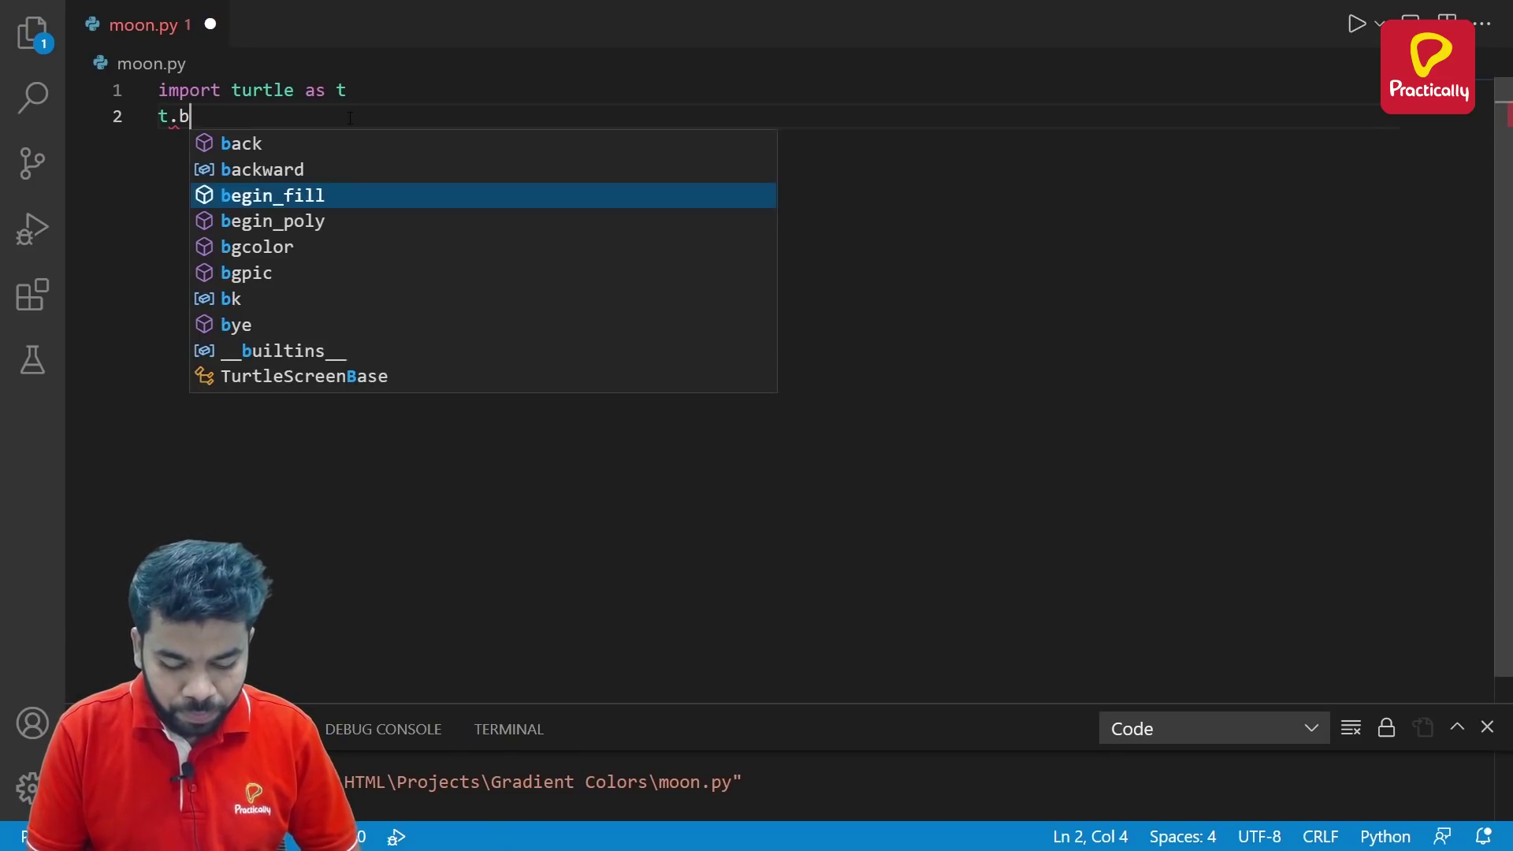
type("gcolr")
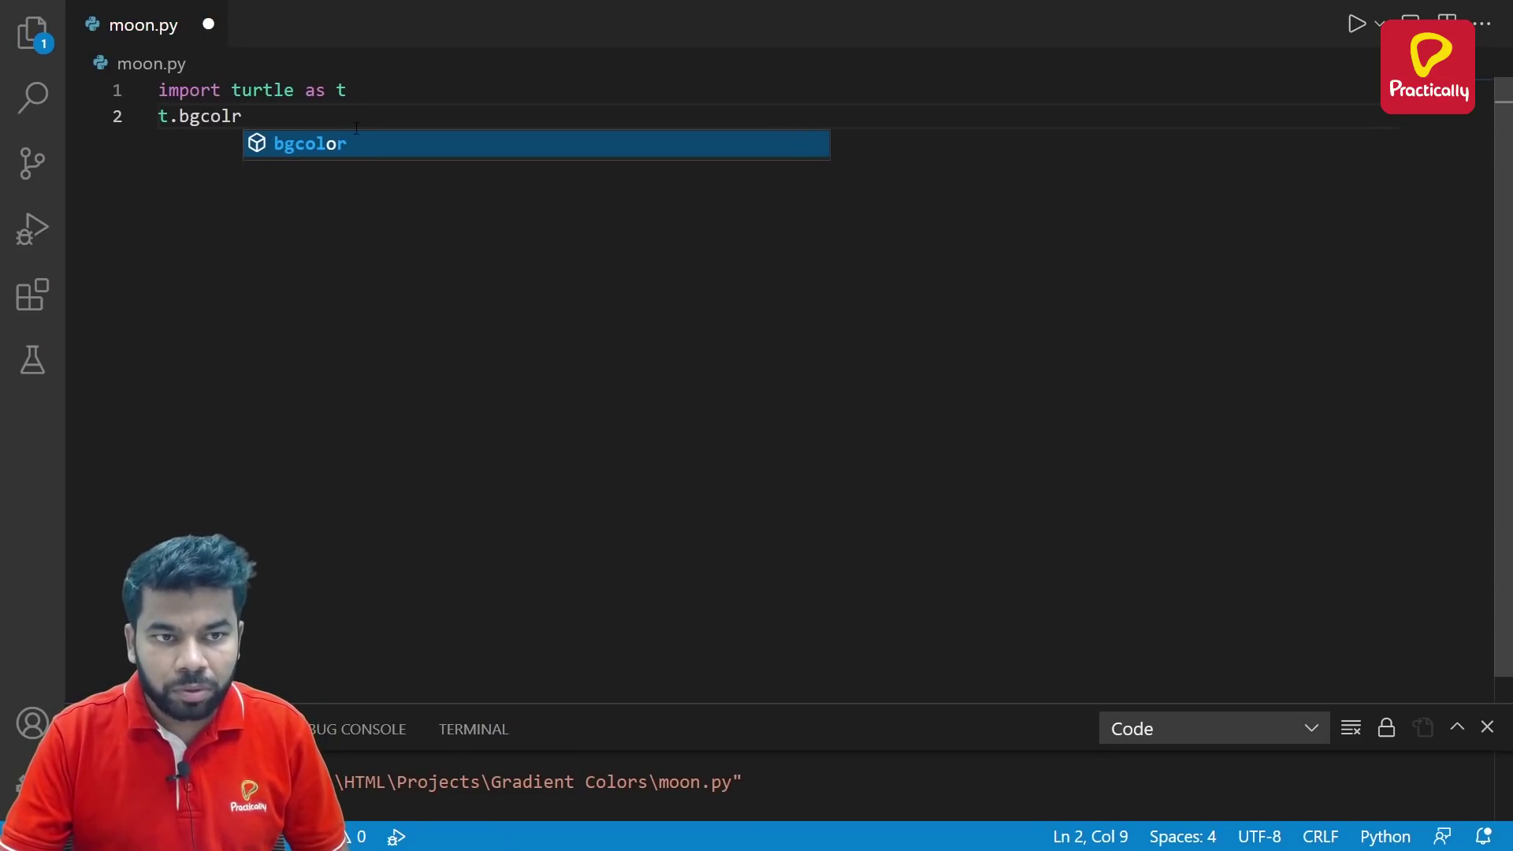
key("Tab")
type("(''")
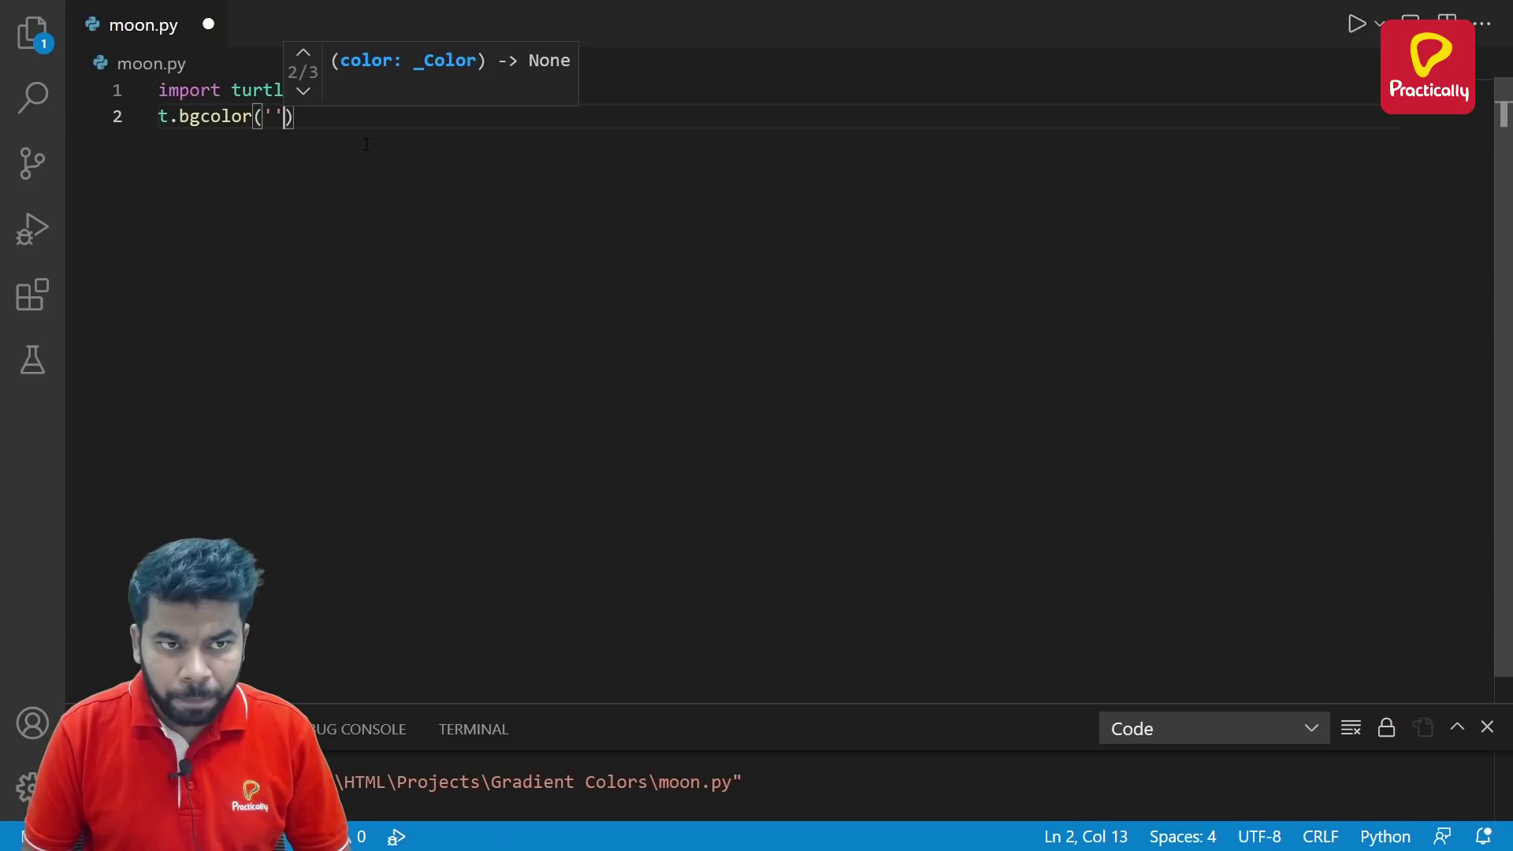
key("Left")
type("bla")
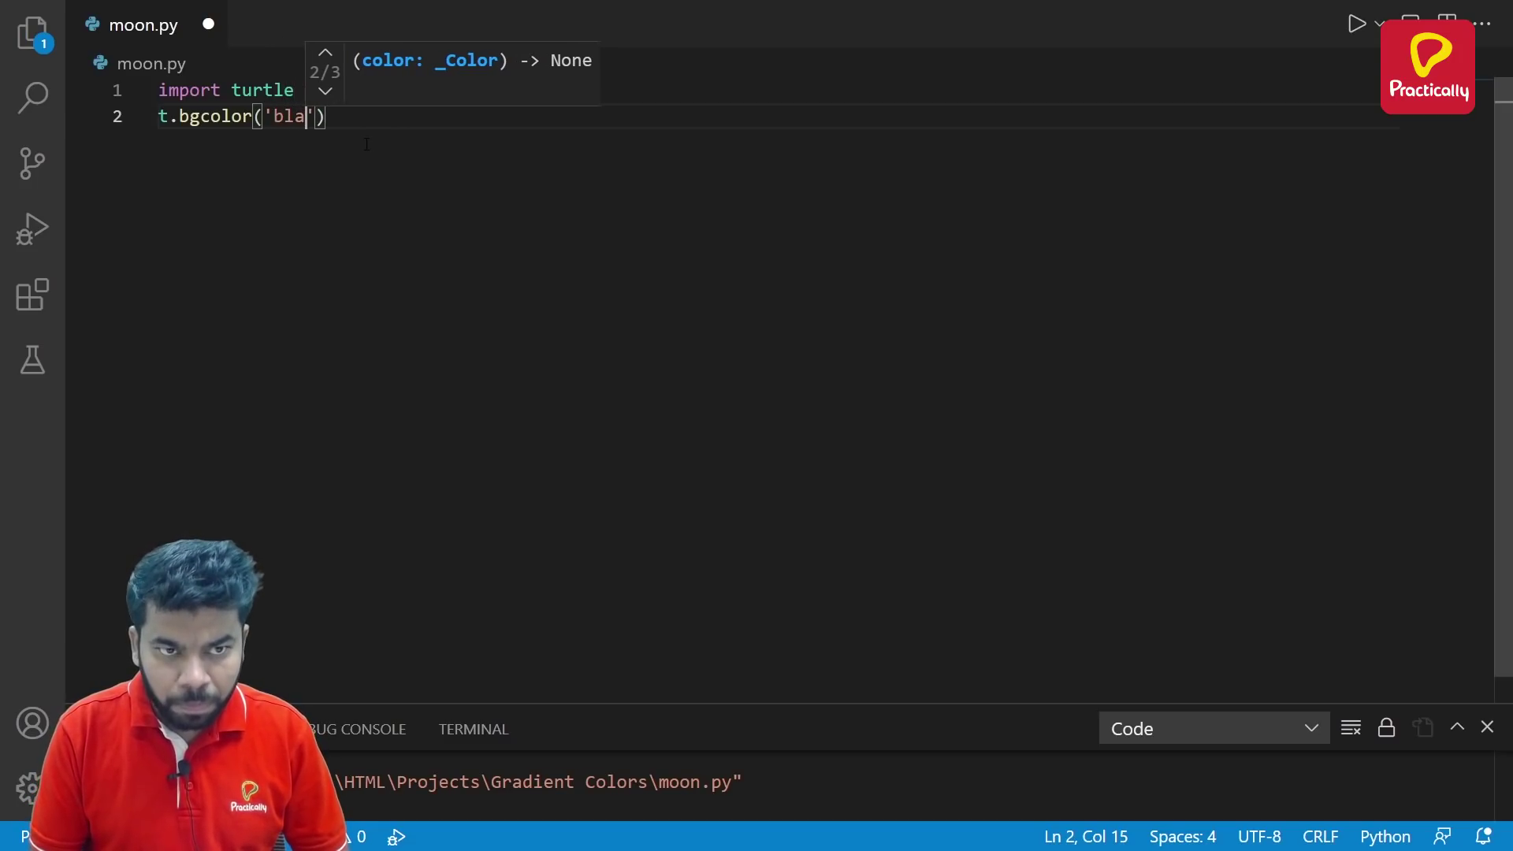
type("ck')")
key("Return")
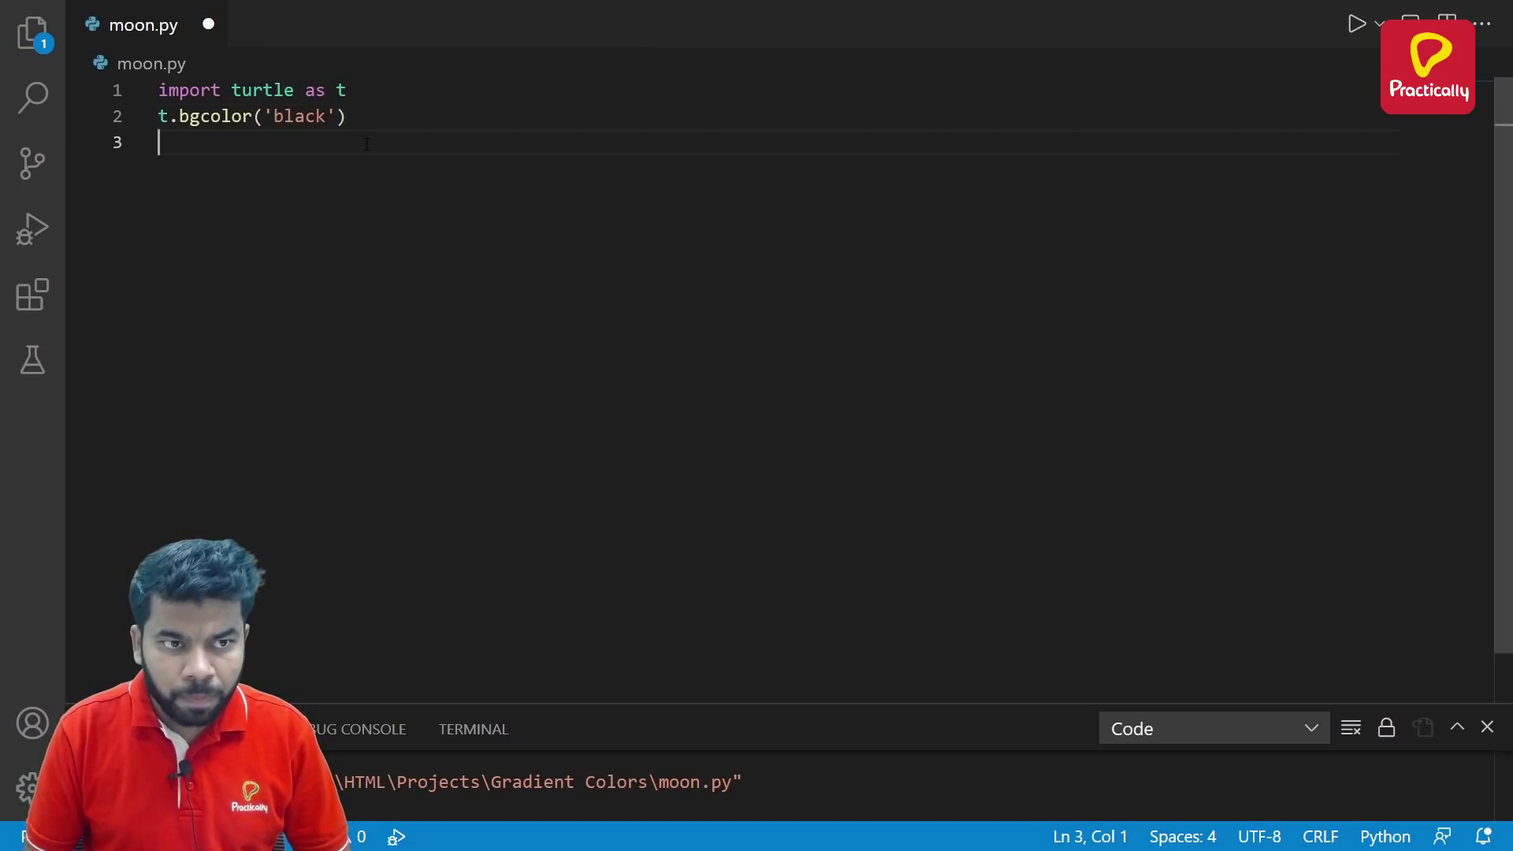
type("t.up()")
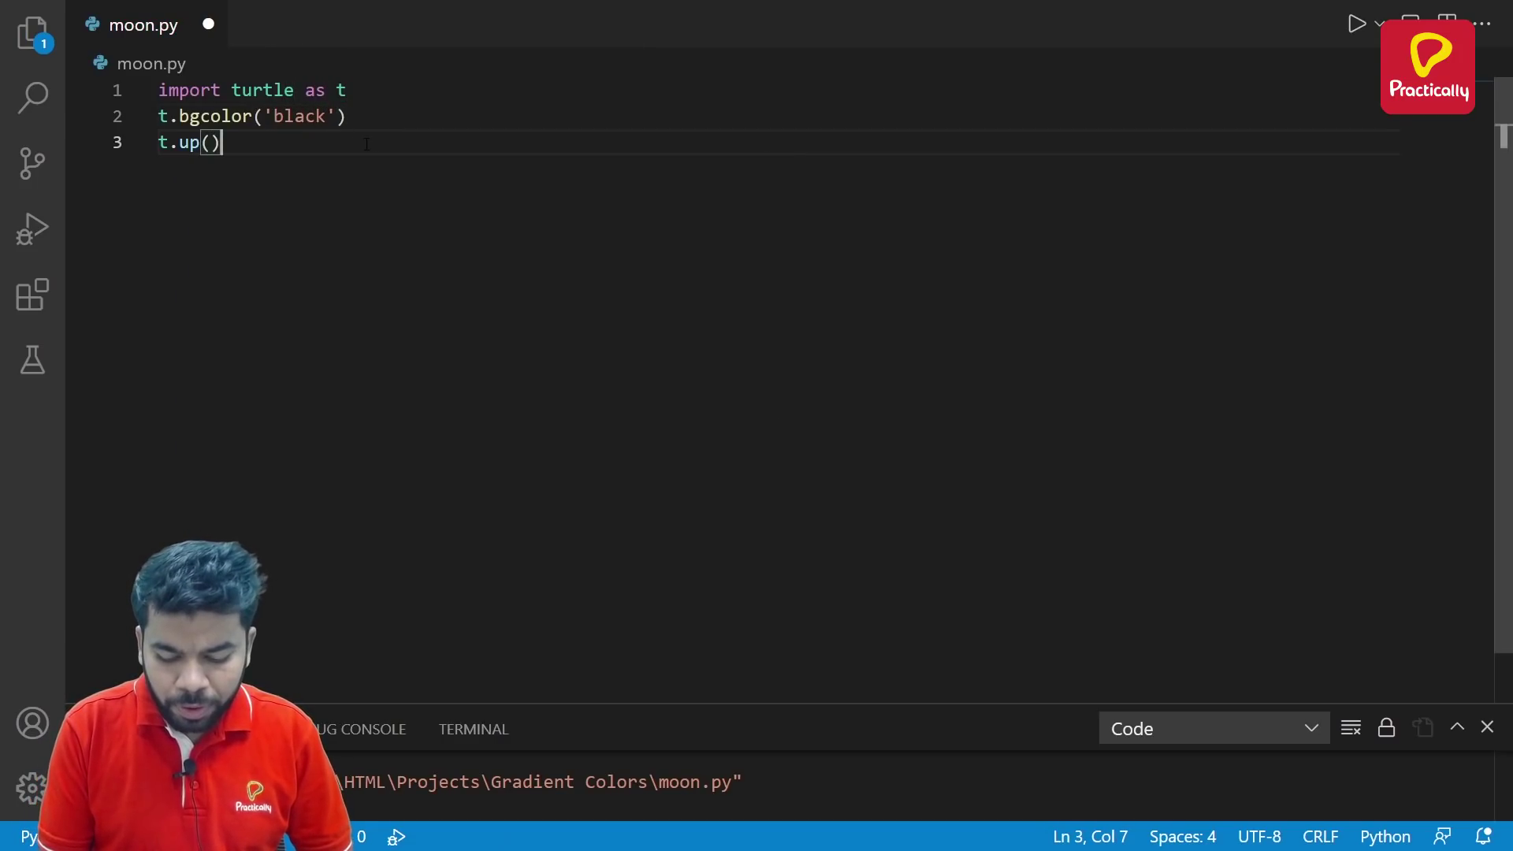
- Add t.up() on line 3 and t.goto(0,-200) on line 4
key("Return")
type("t.goto")
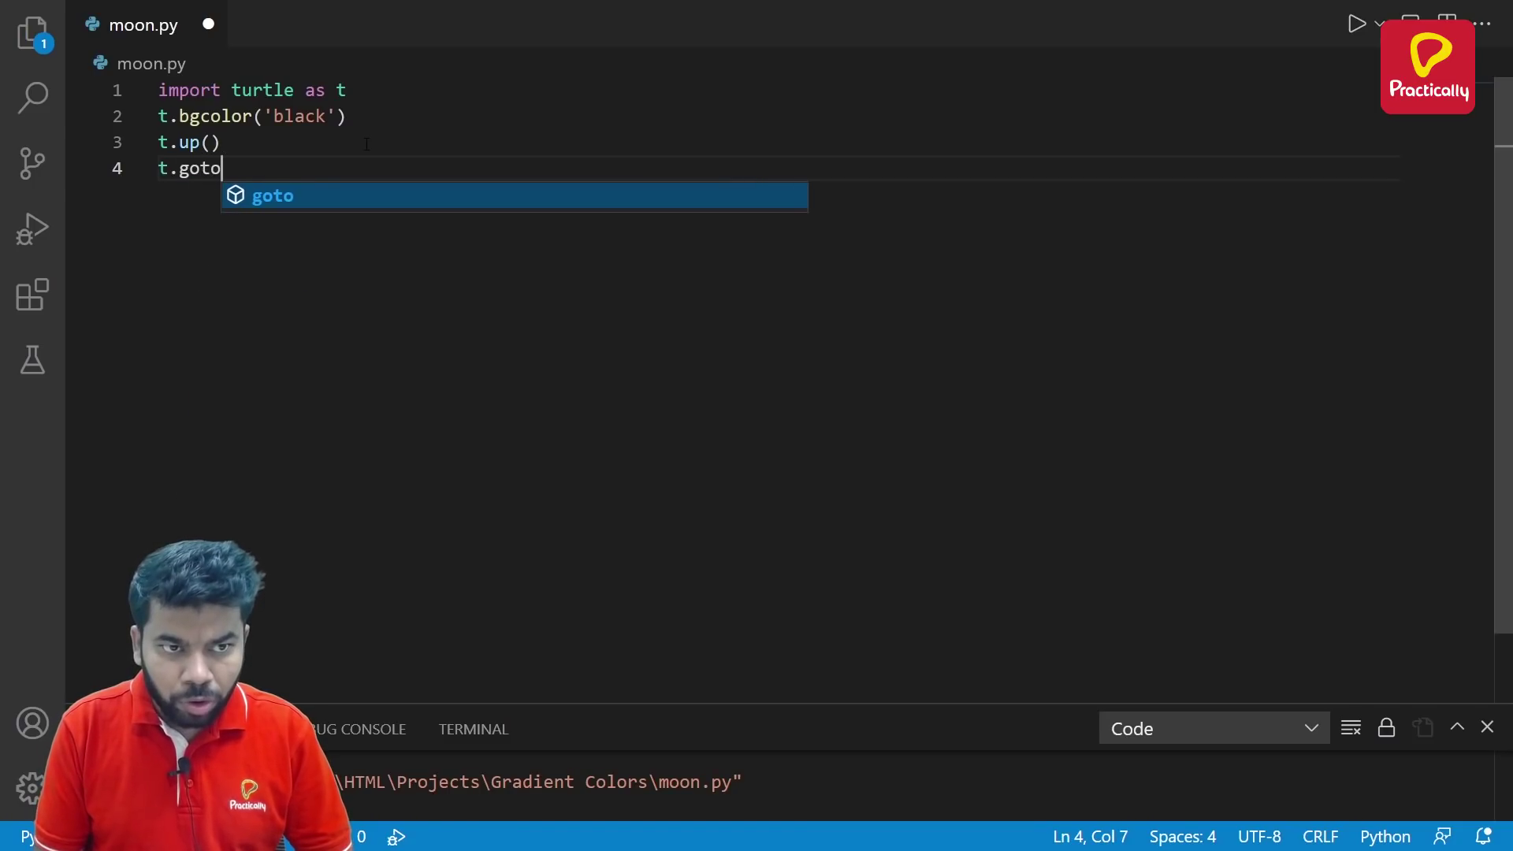
type("()")
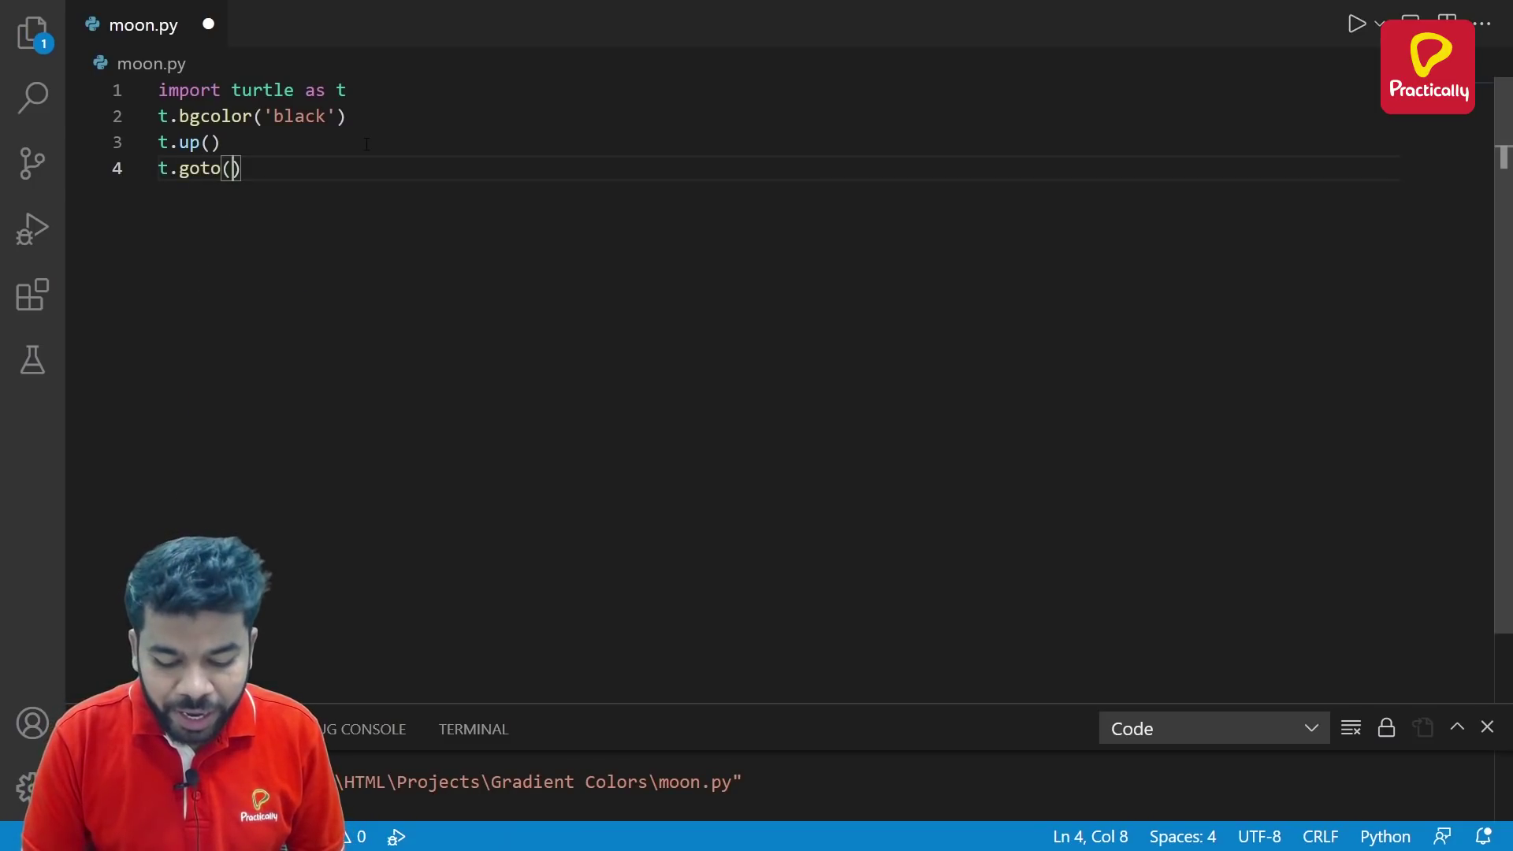
type("0,")
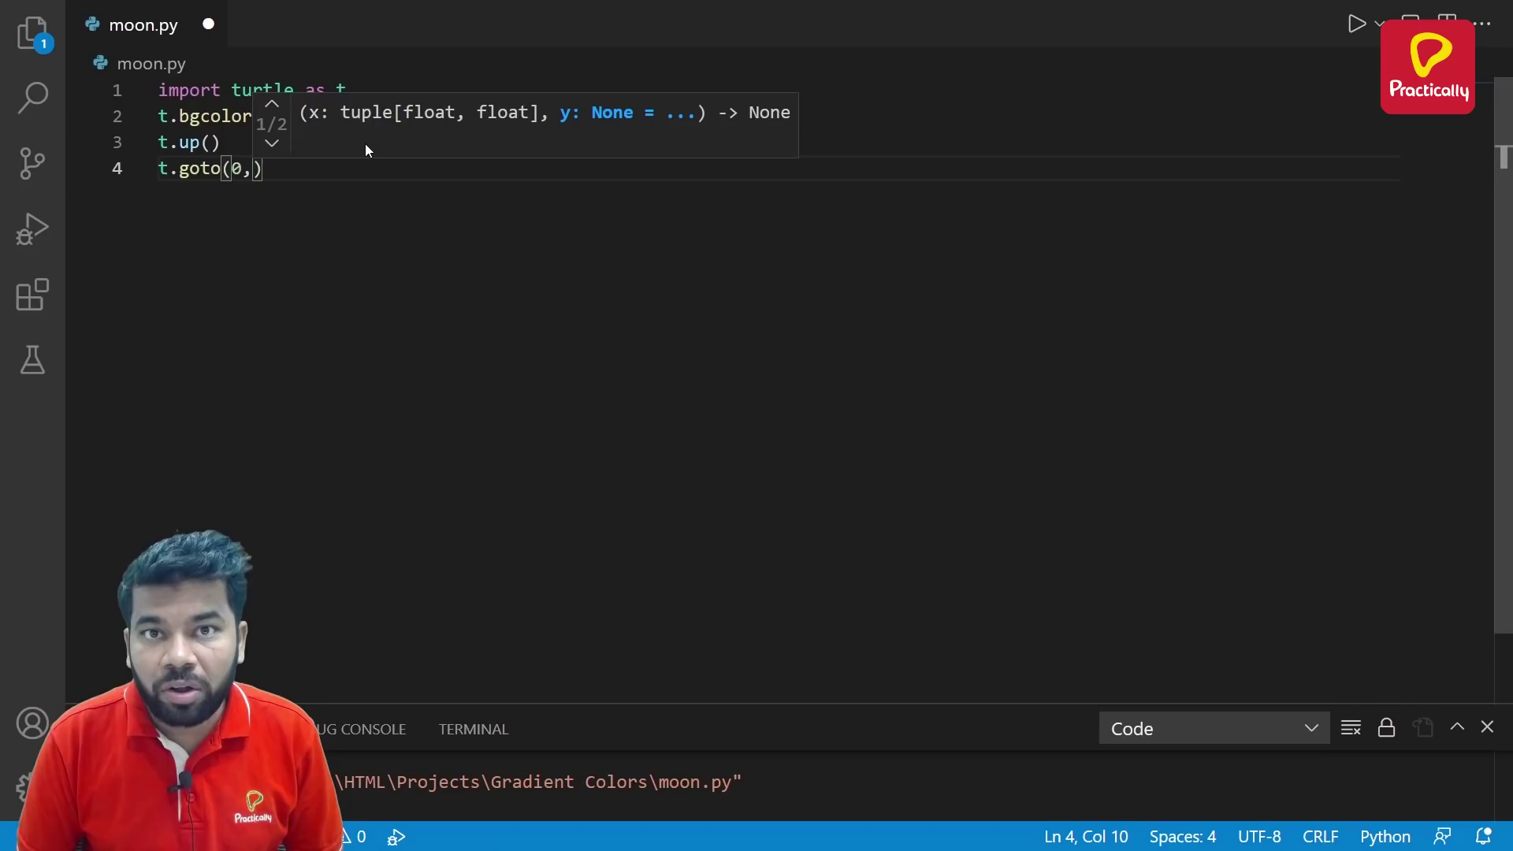
type("-200")
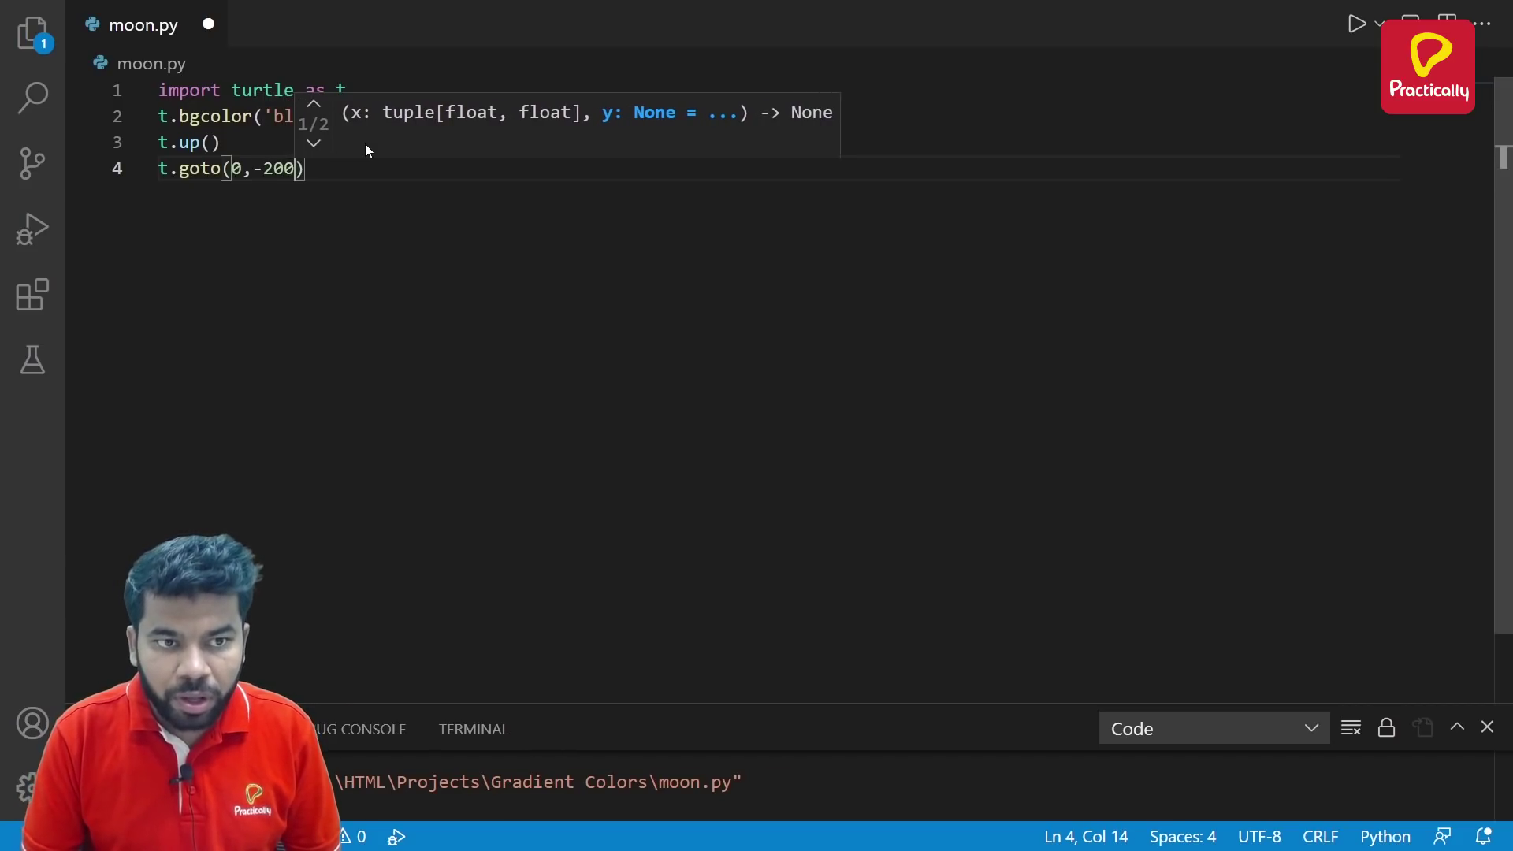
type(")")
key("Return")
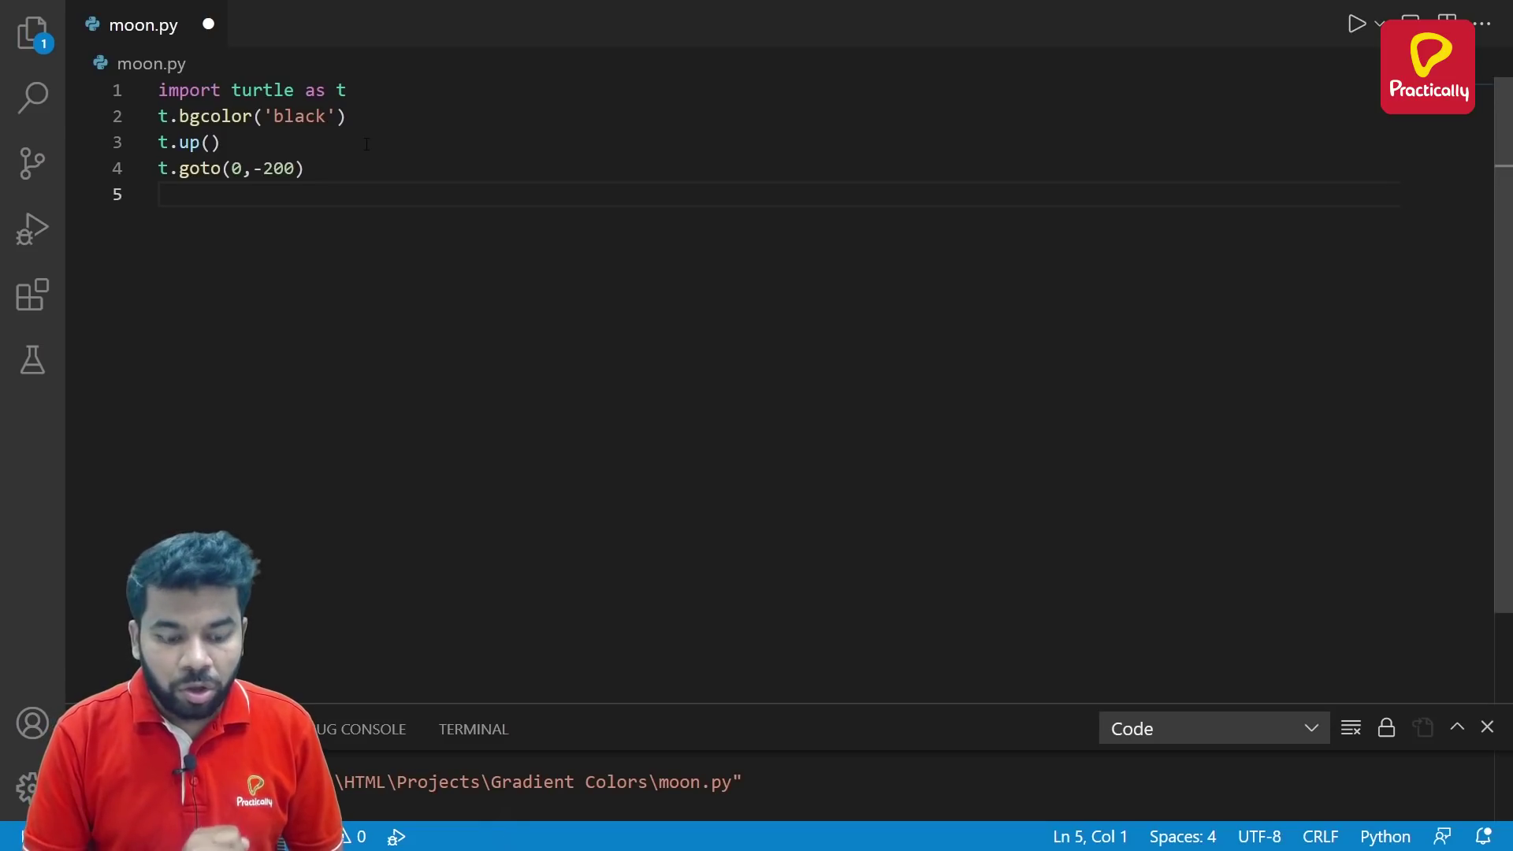
type("t.")
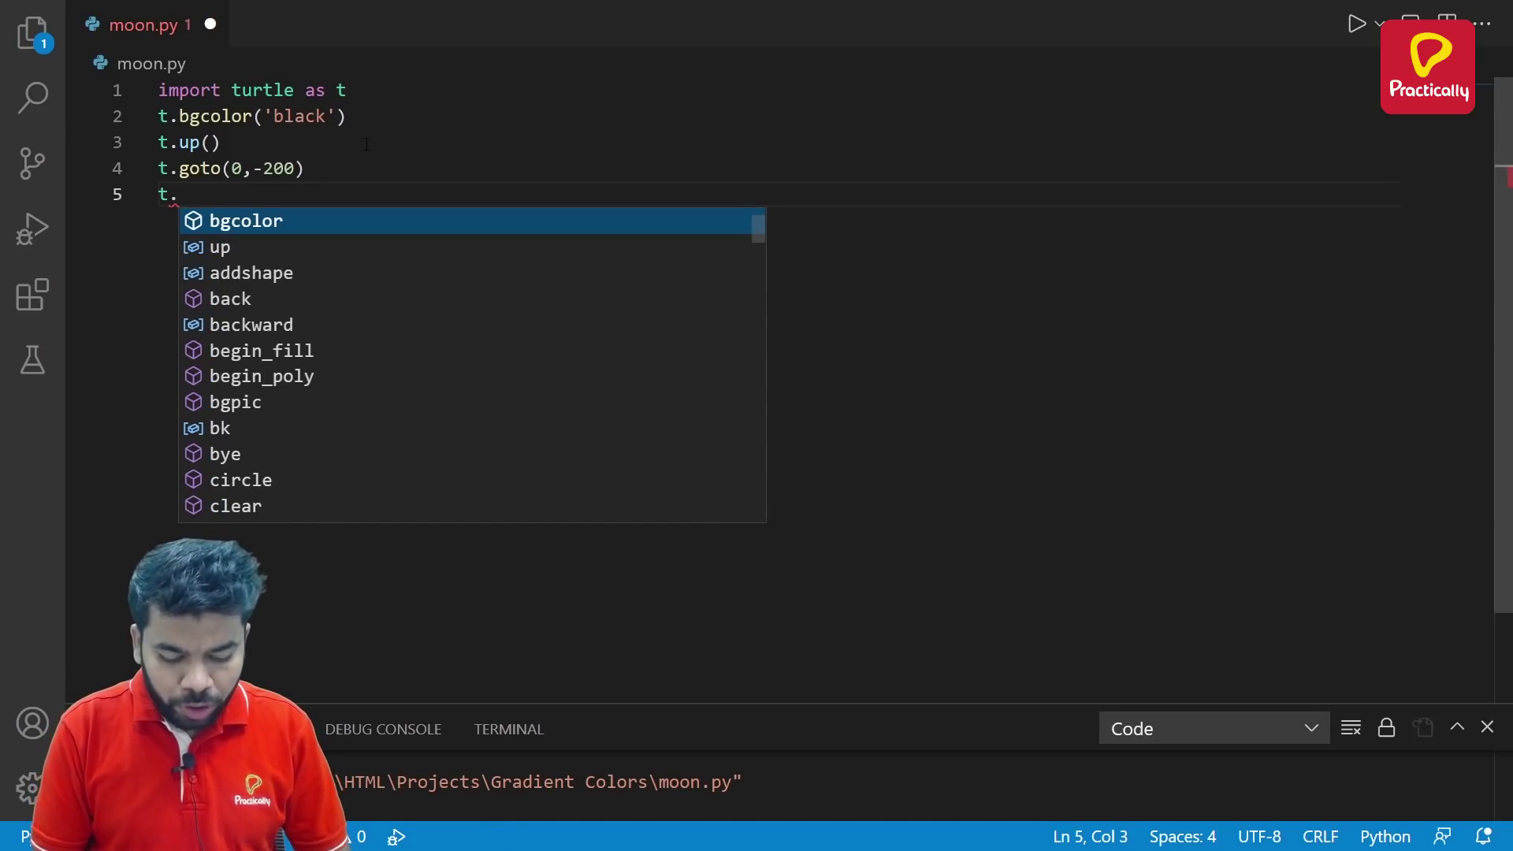
type("beg")
- Add t.begin_fill() and set the turtle colour to 'white'
key("Return")
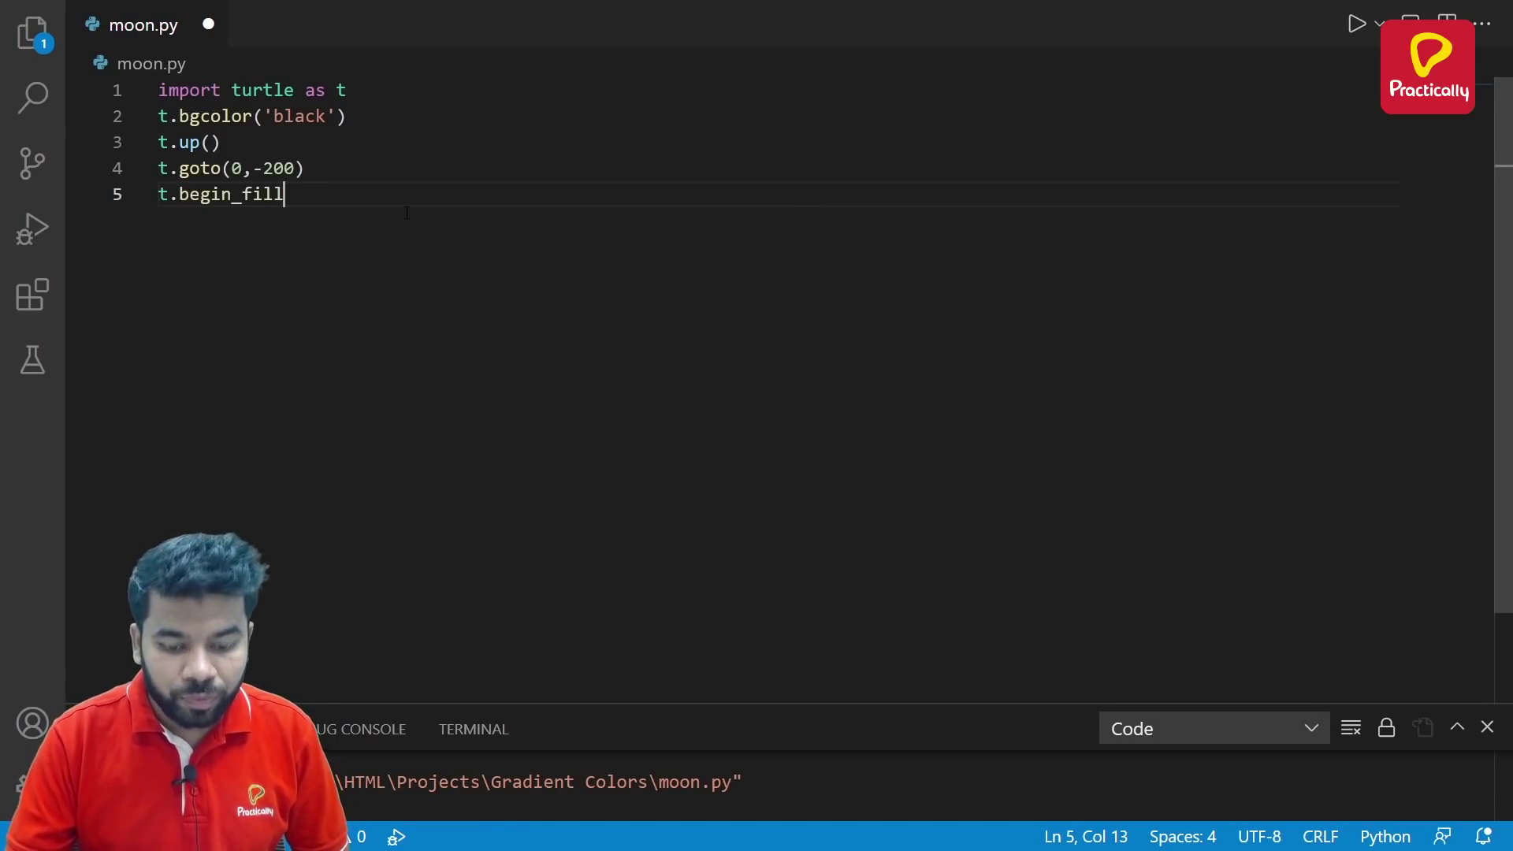
type(")")
key("Return")
type("t.c")
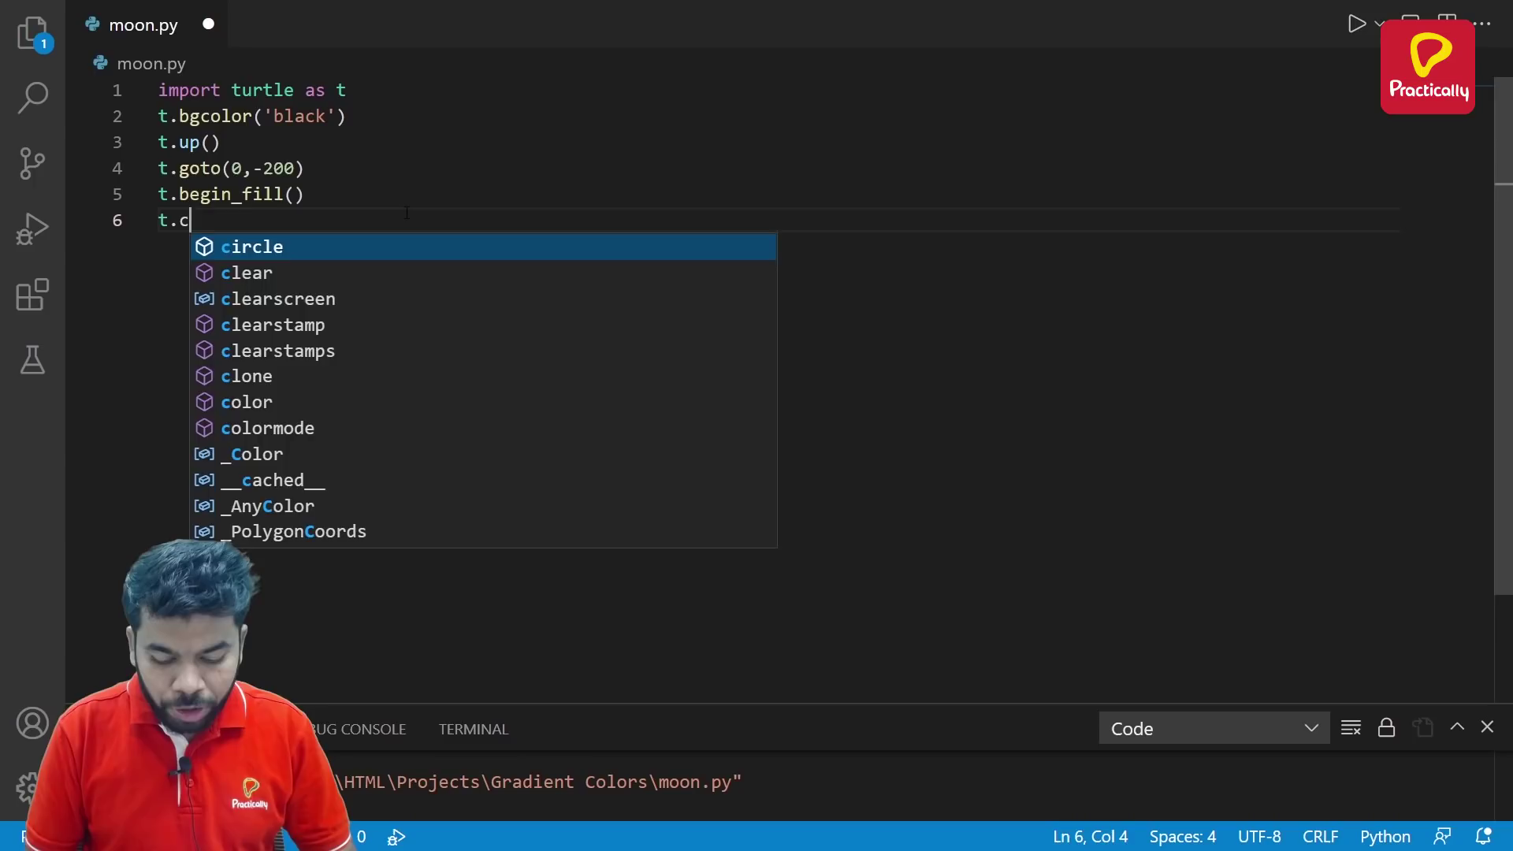
type("olor")
key("Escape")
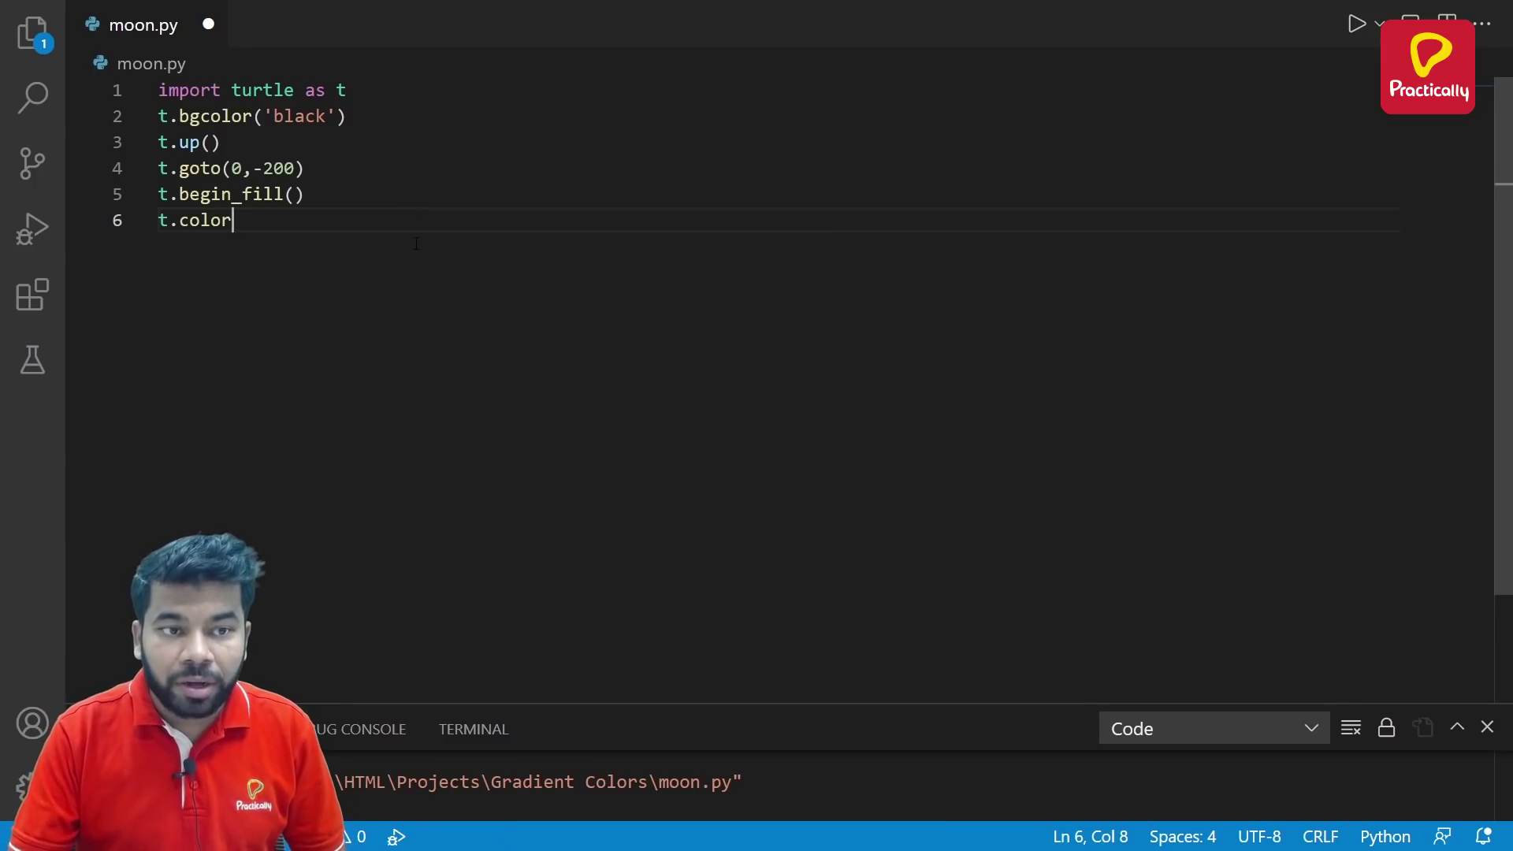
type("('")
key("BackSpace")
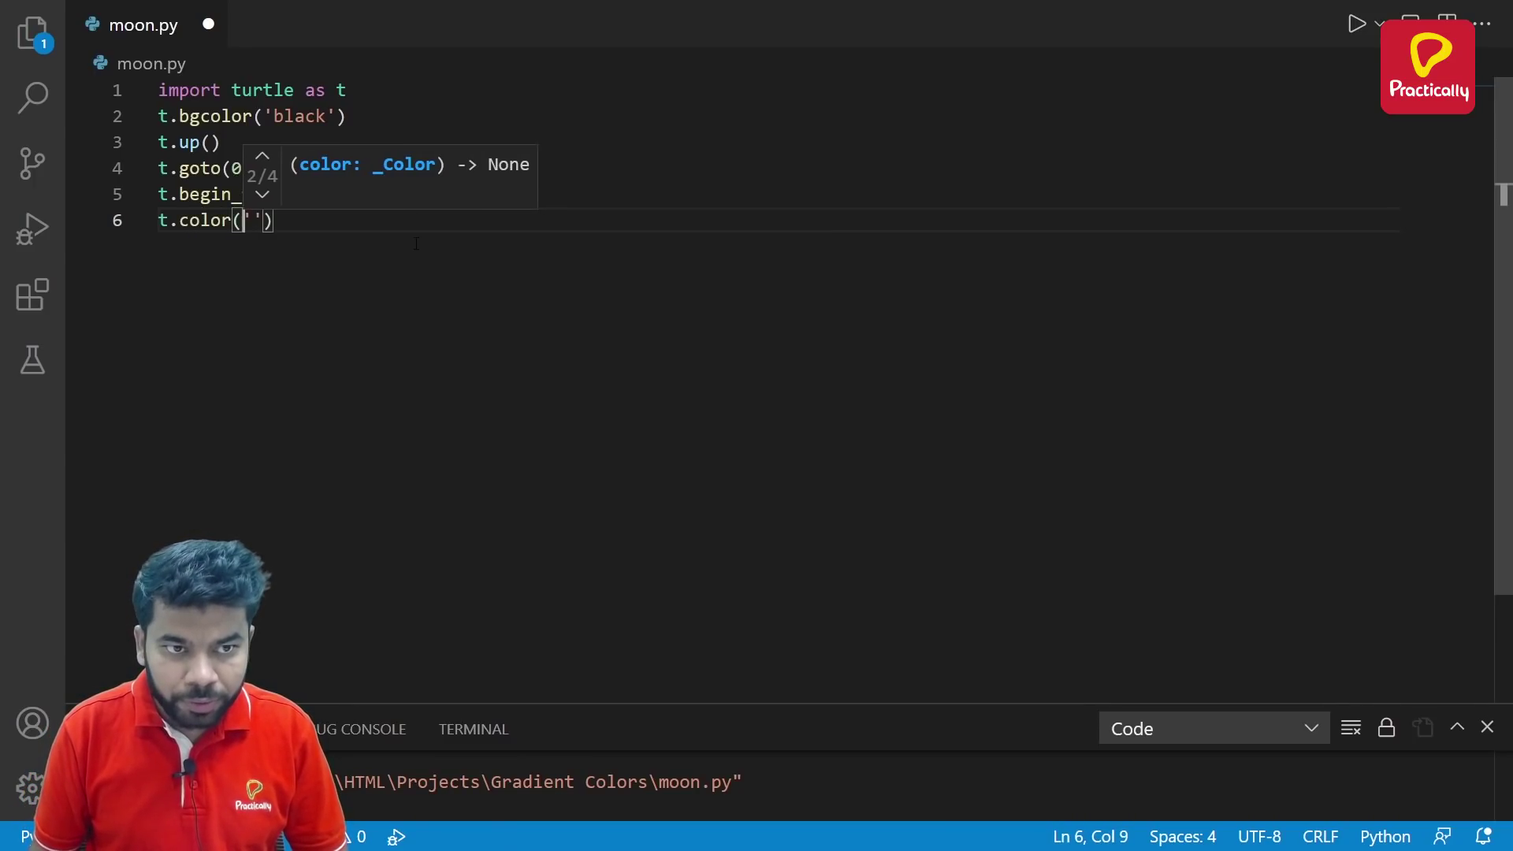
type("'white")
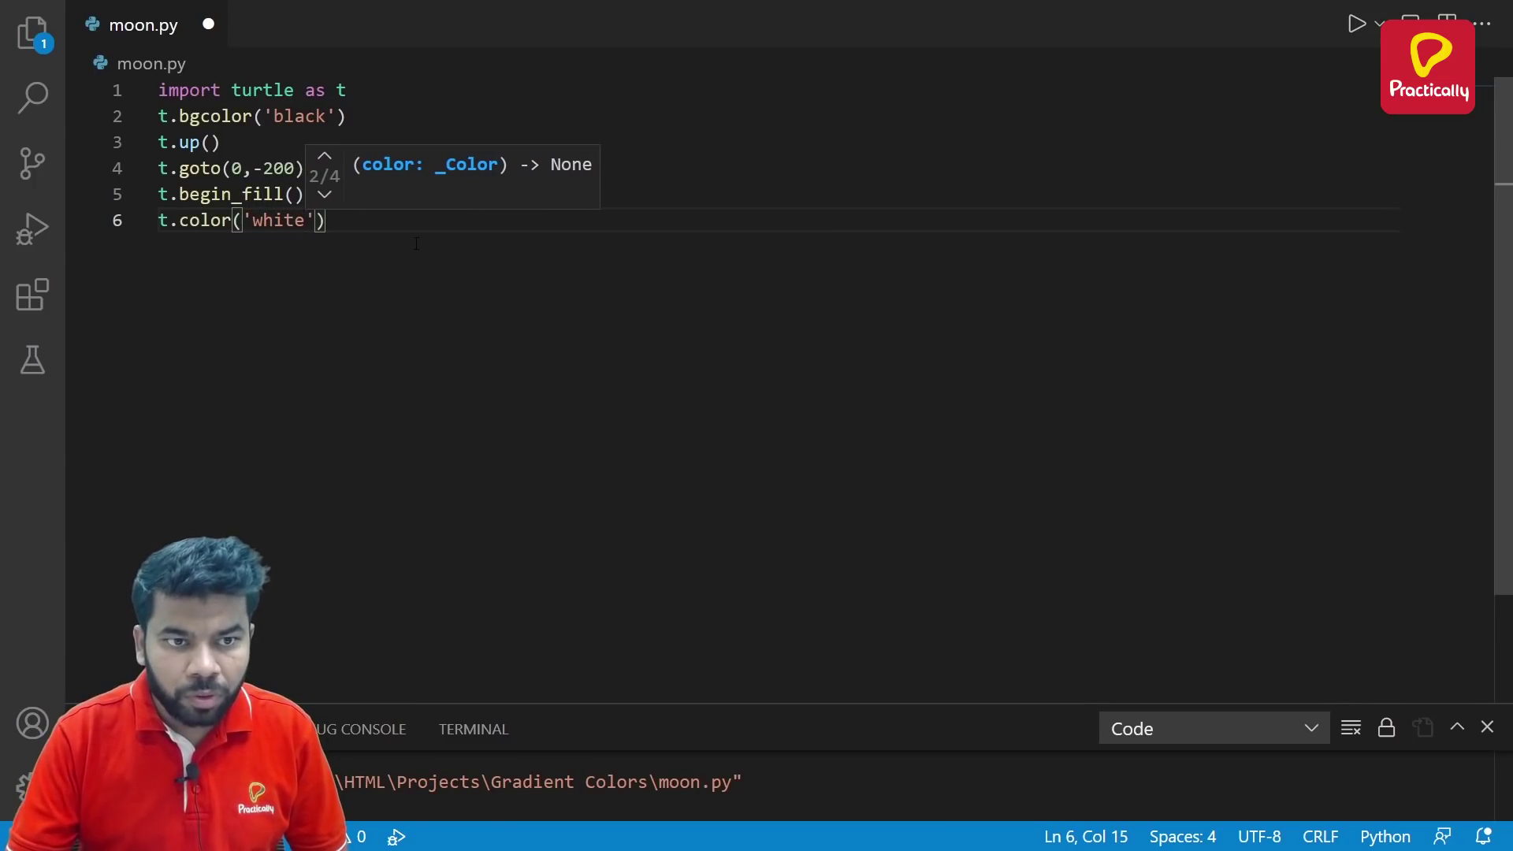
key("End")
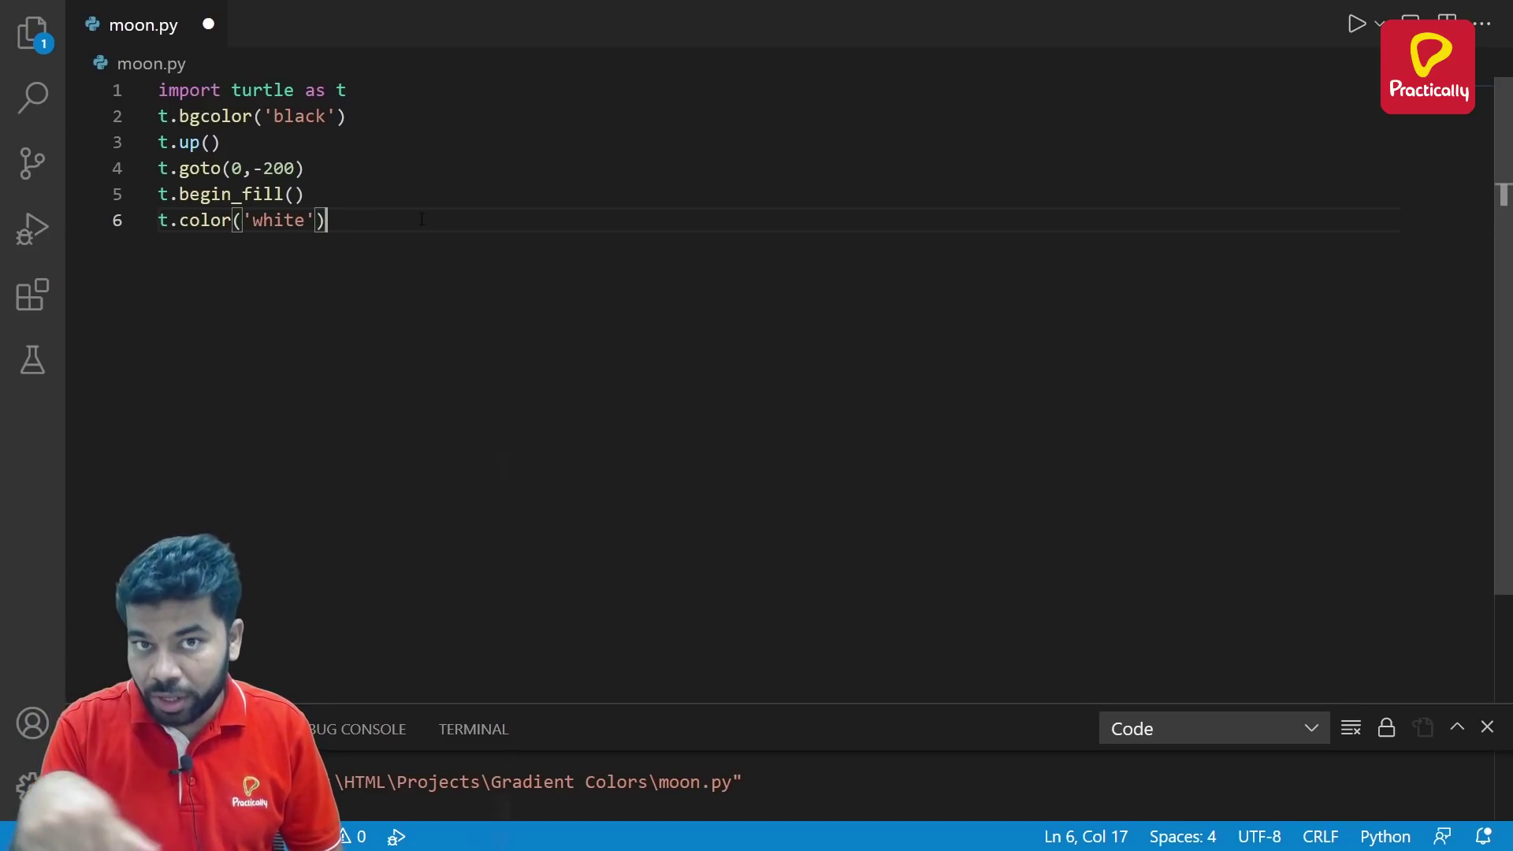
key("Return")
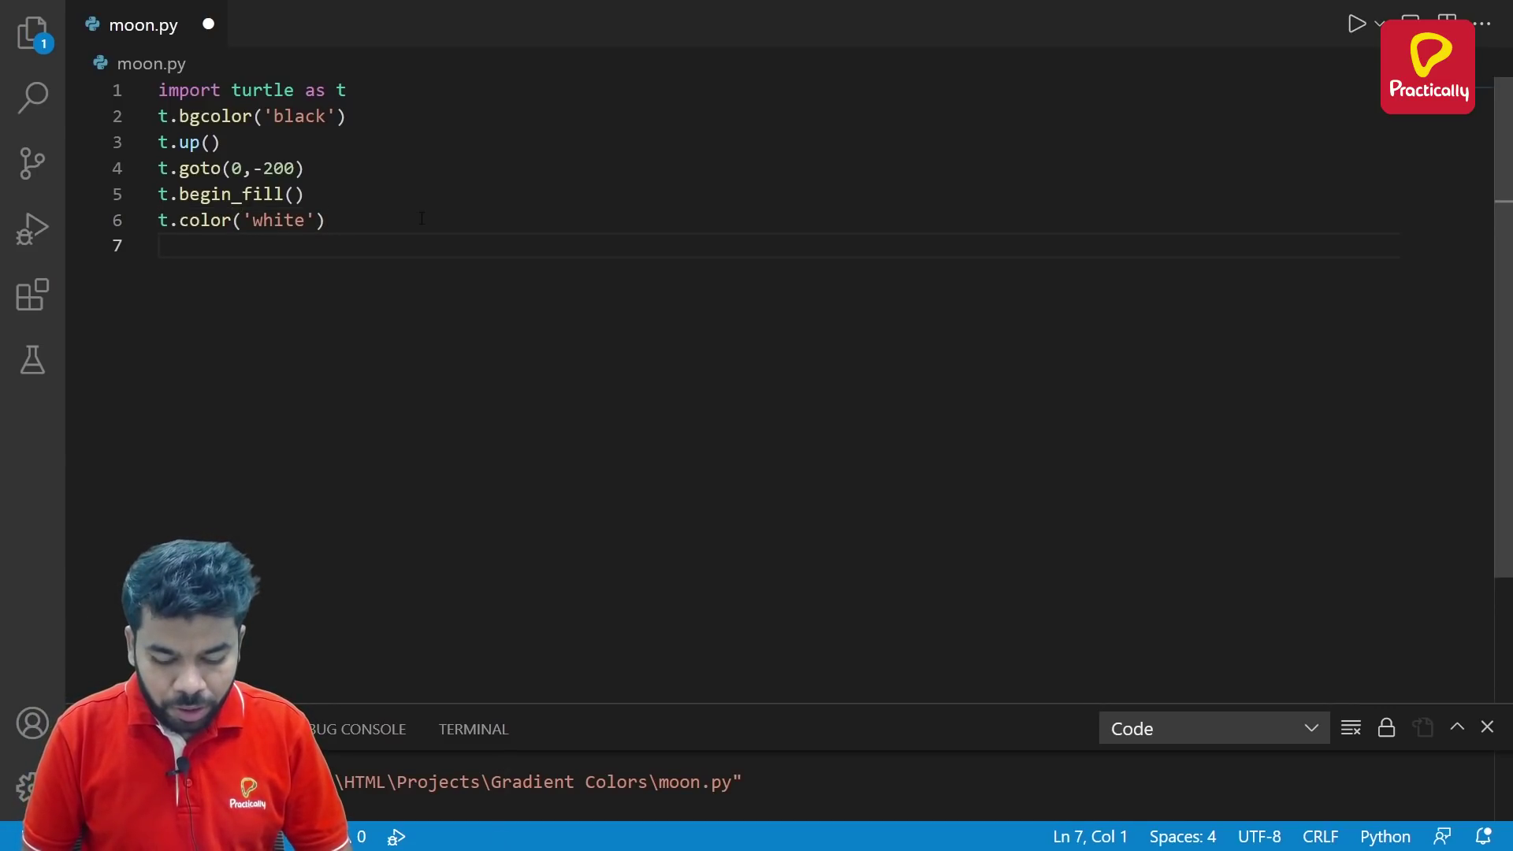
type("t.")
type("cl")
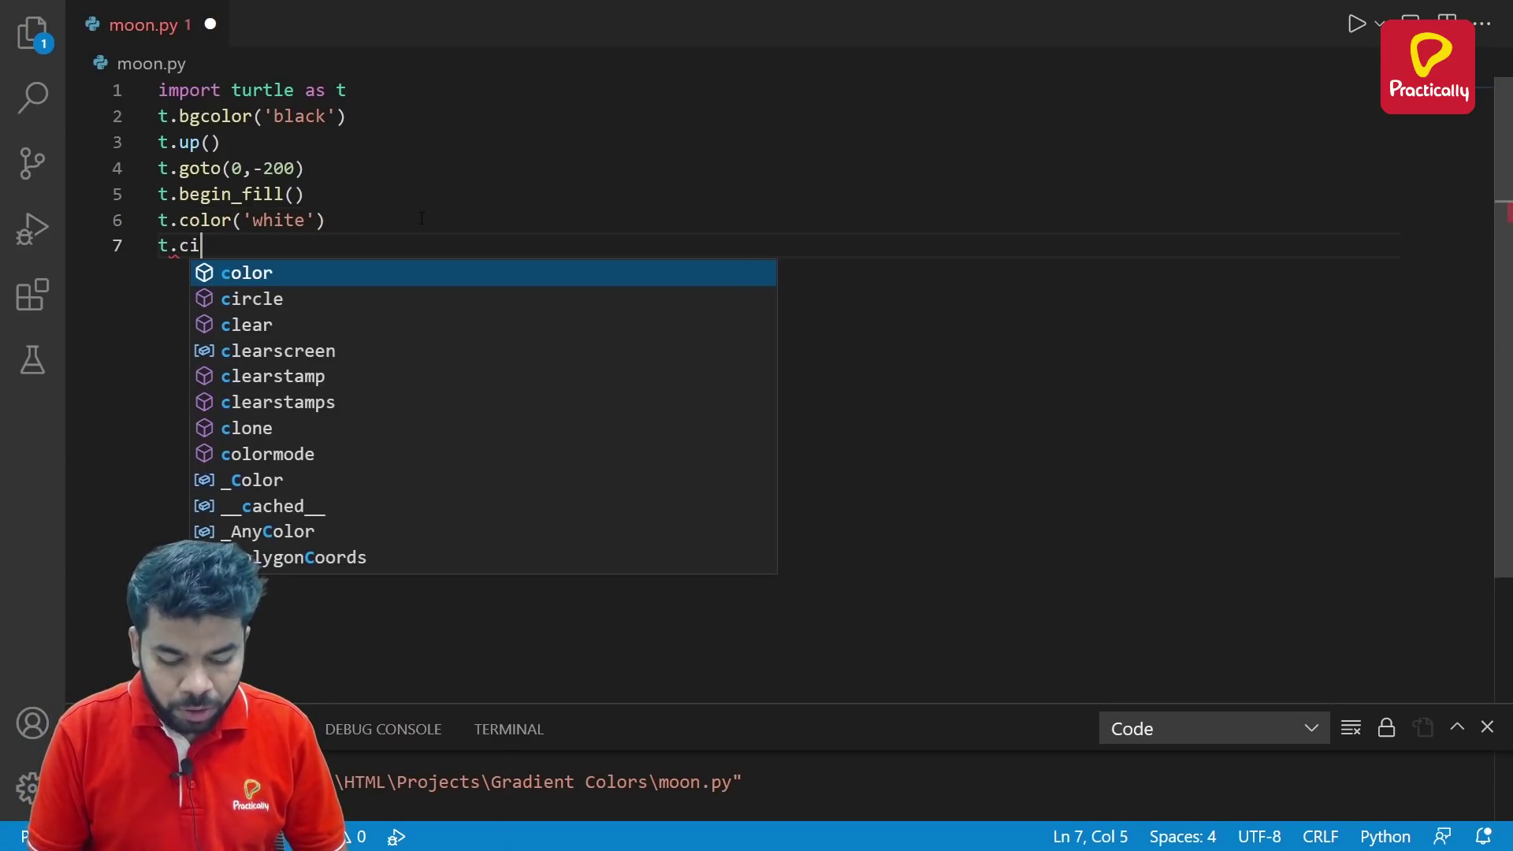
type("ircle(")
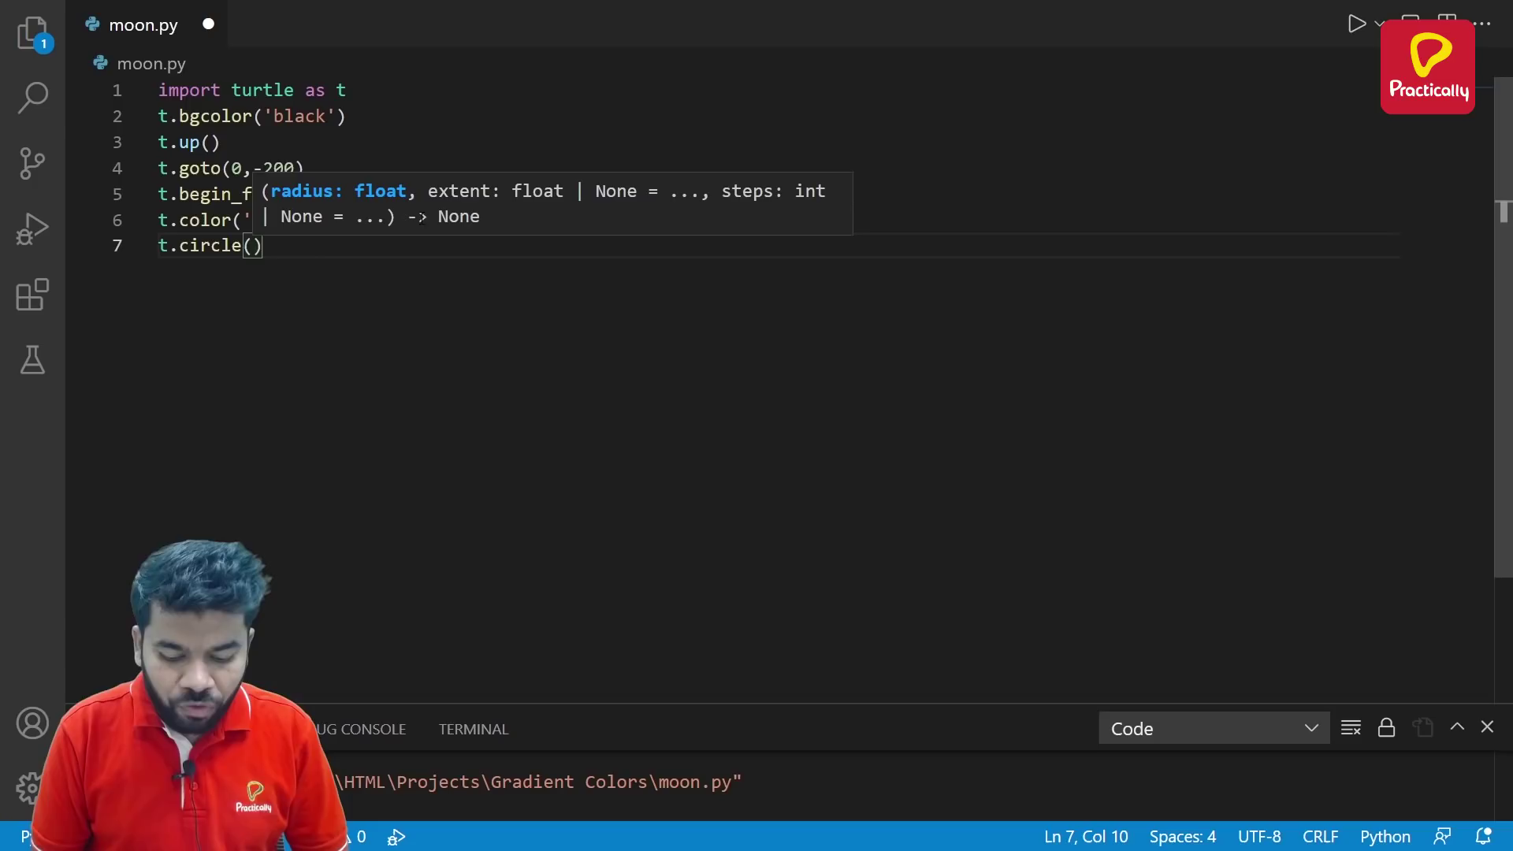
type("200")
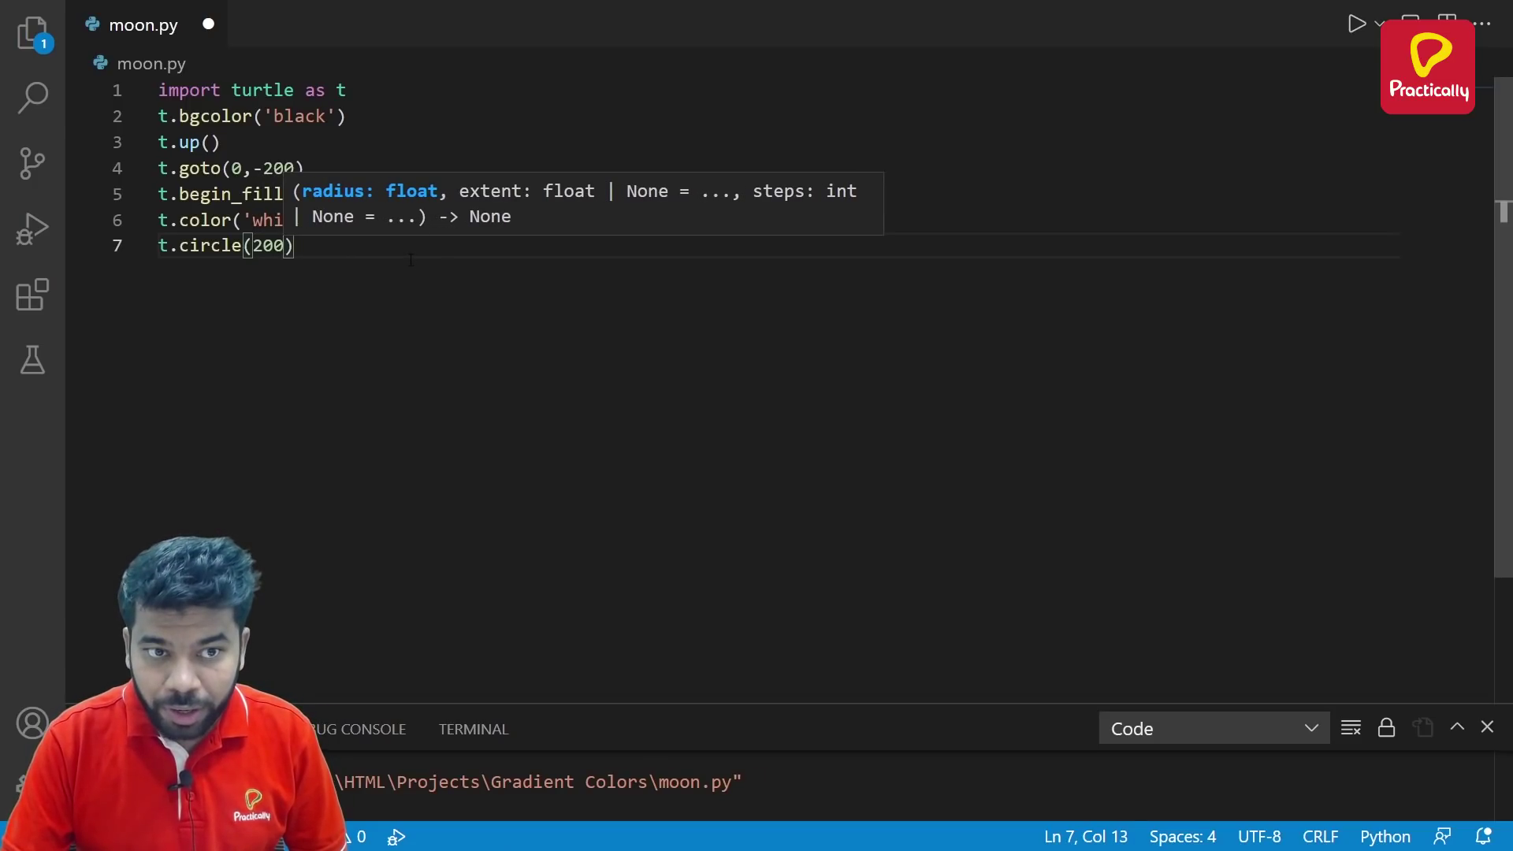
type(")")
- Draw a radius-200 circle, add t.end_fill() and t.done(), and save moon.py
key("Return")
type("t.")
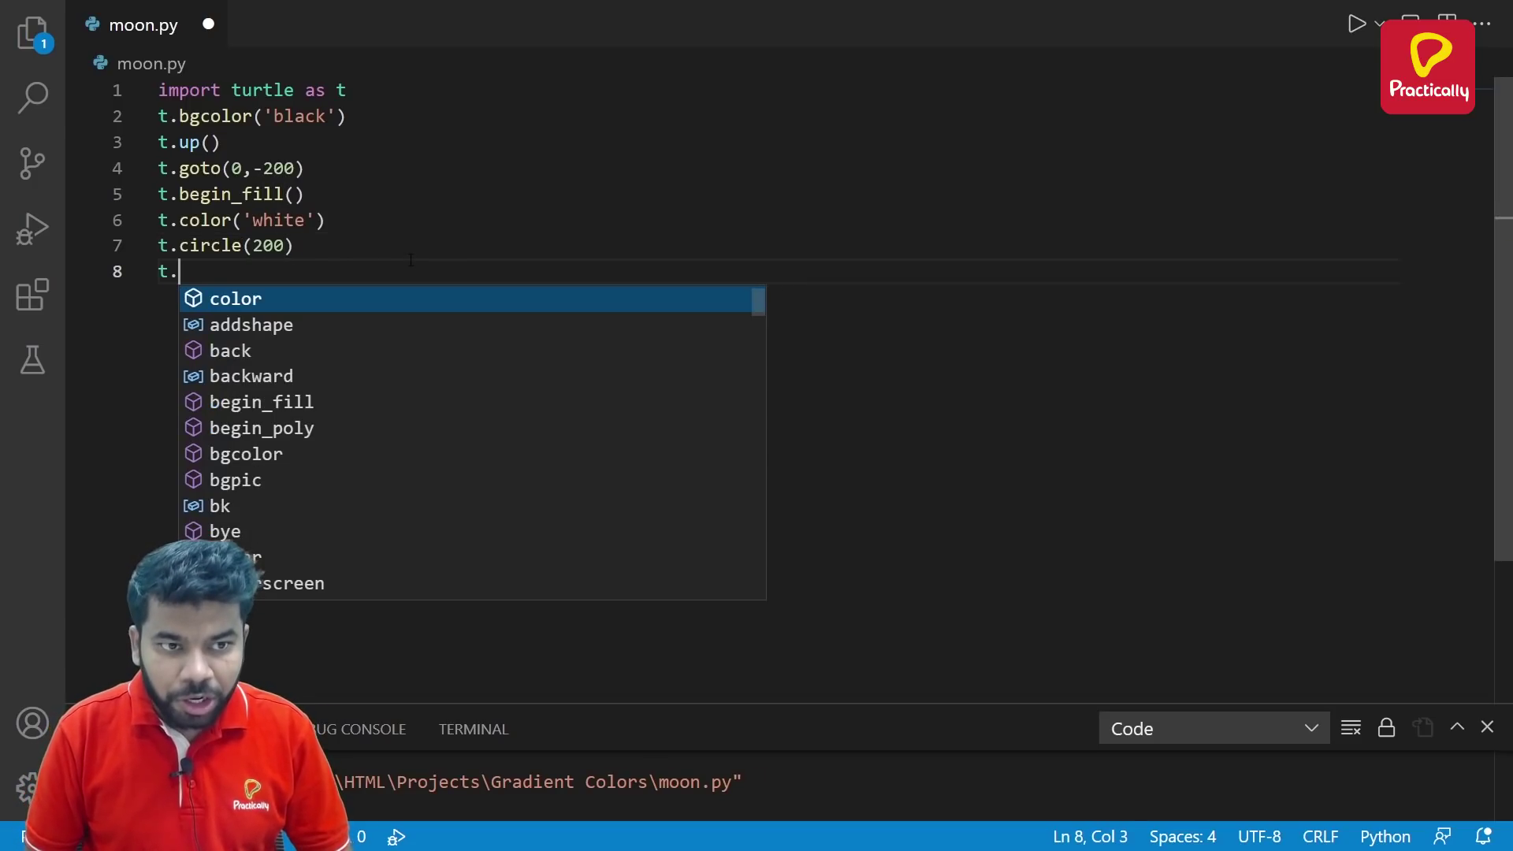
type("end")
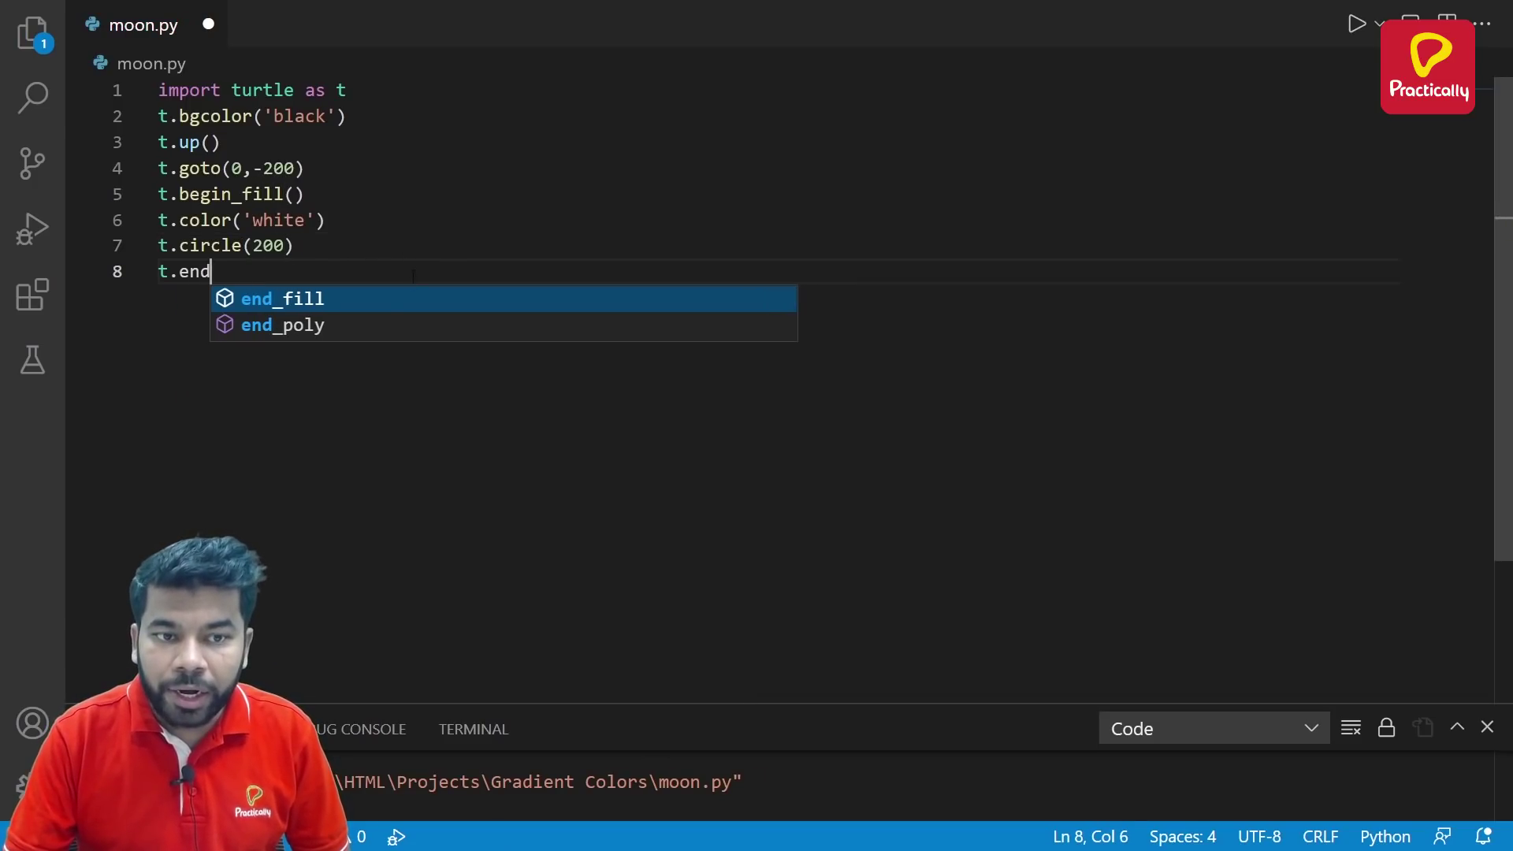
left_click(418, 297)
type("()")
key("Return")
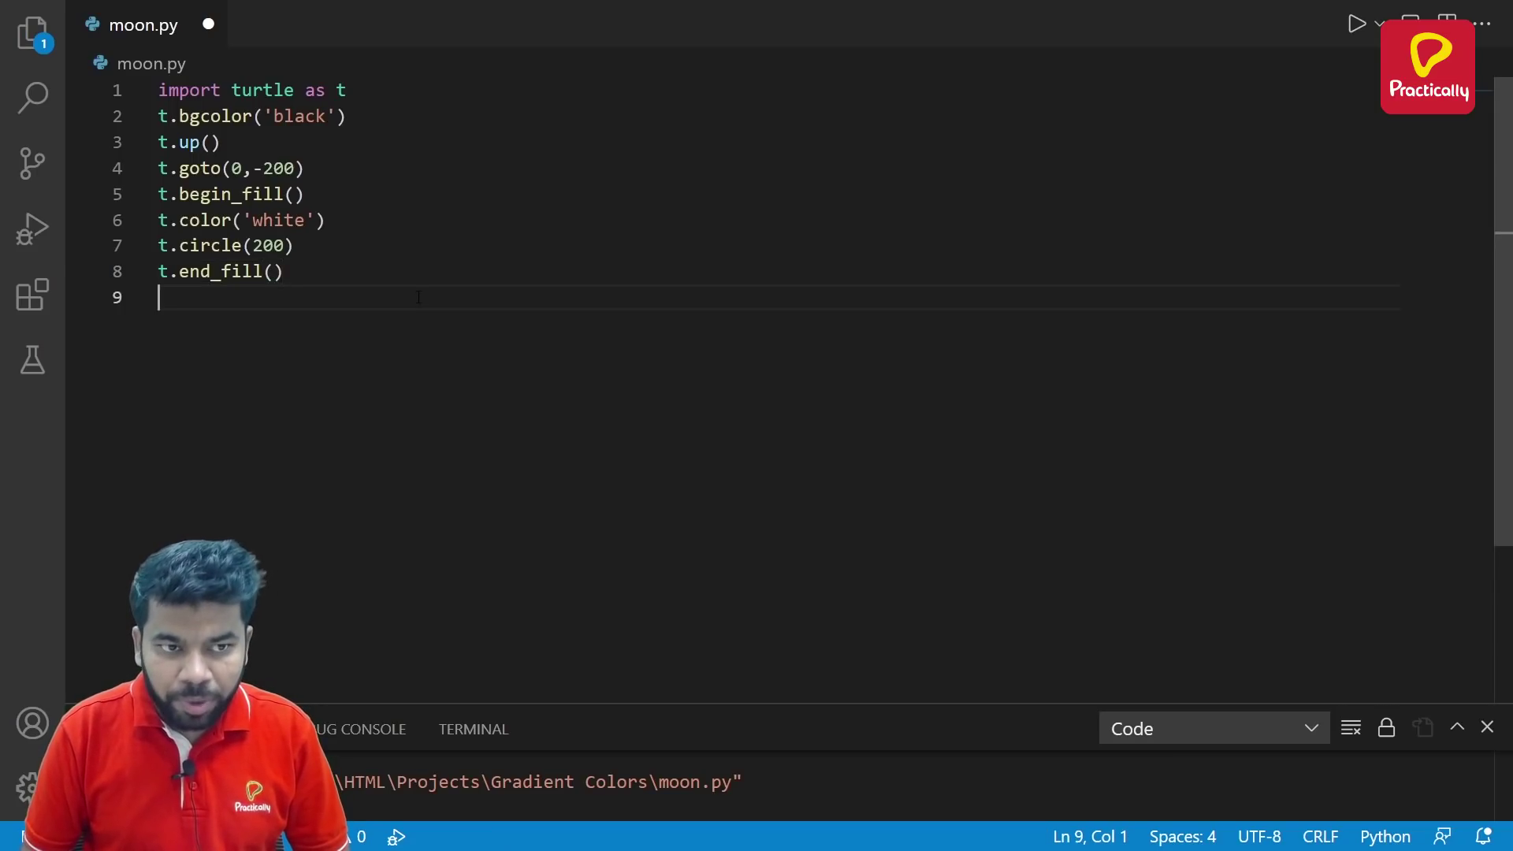
key("Return")
type("t.")
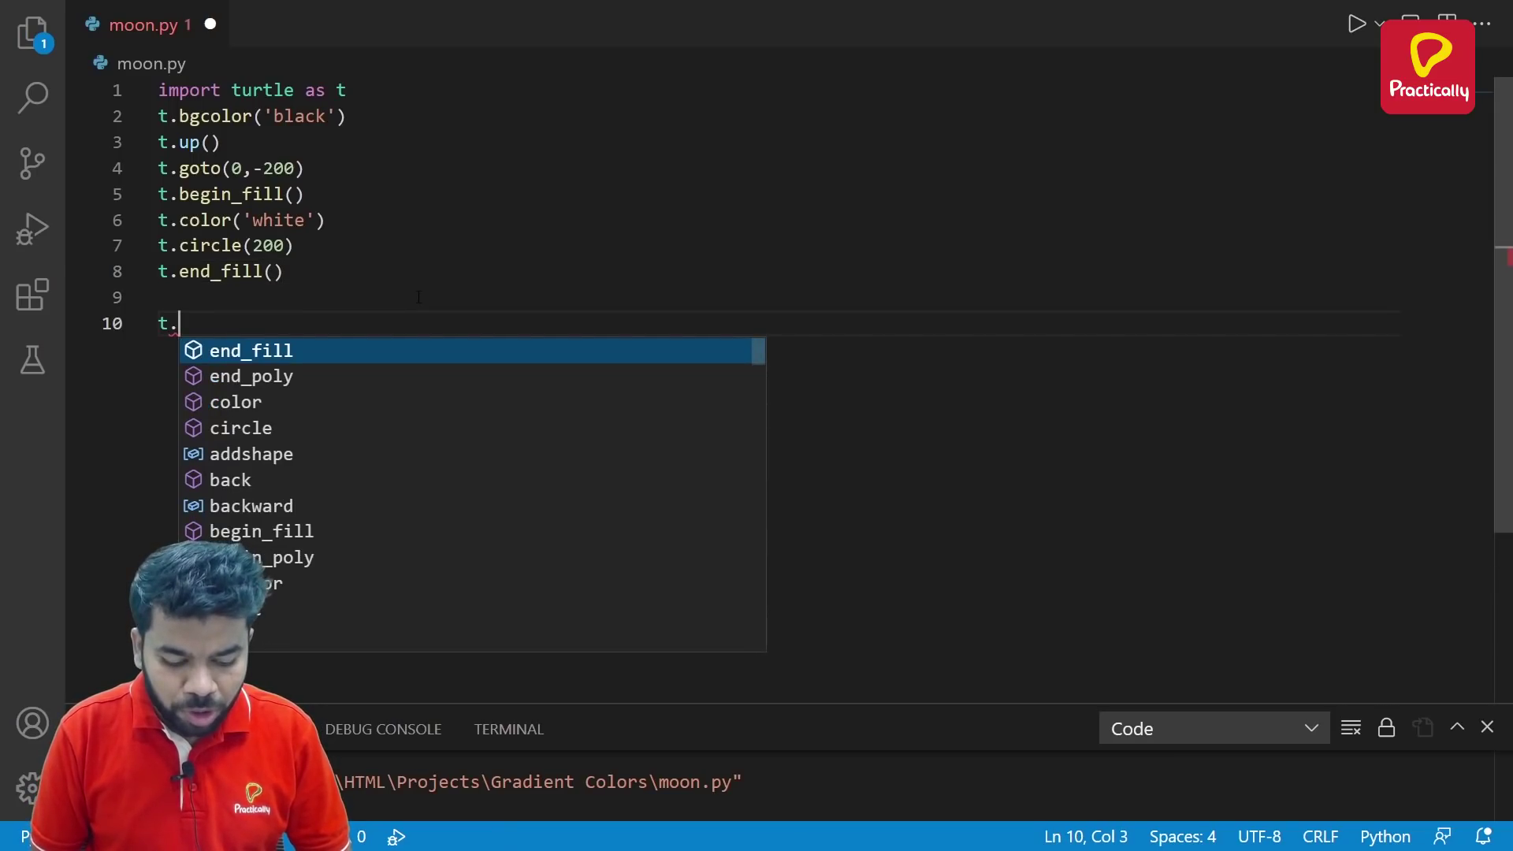
type("done")
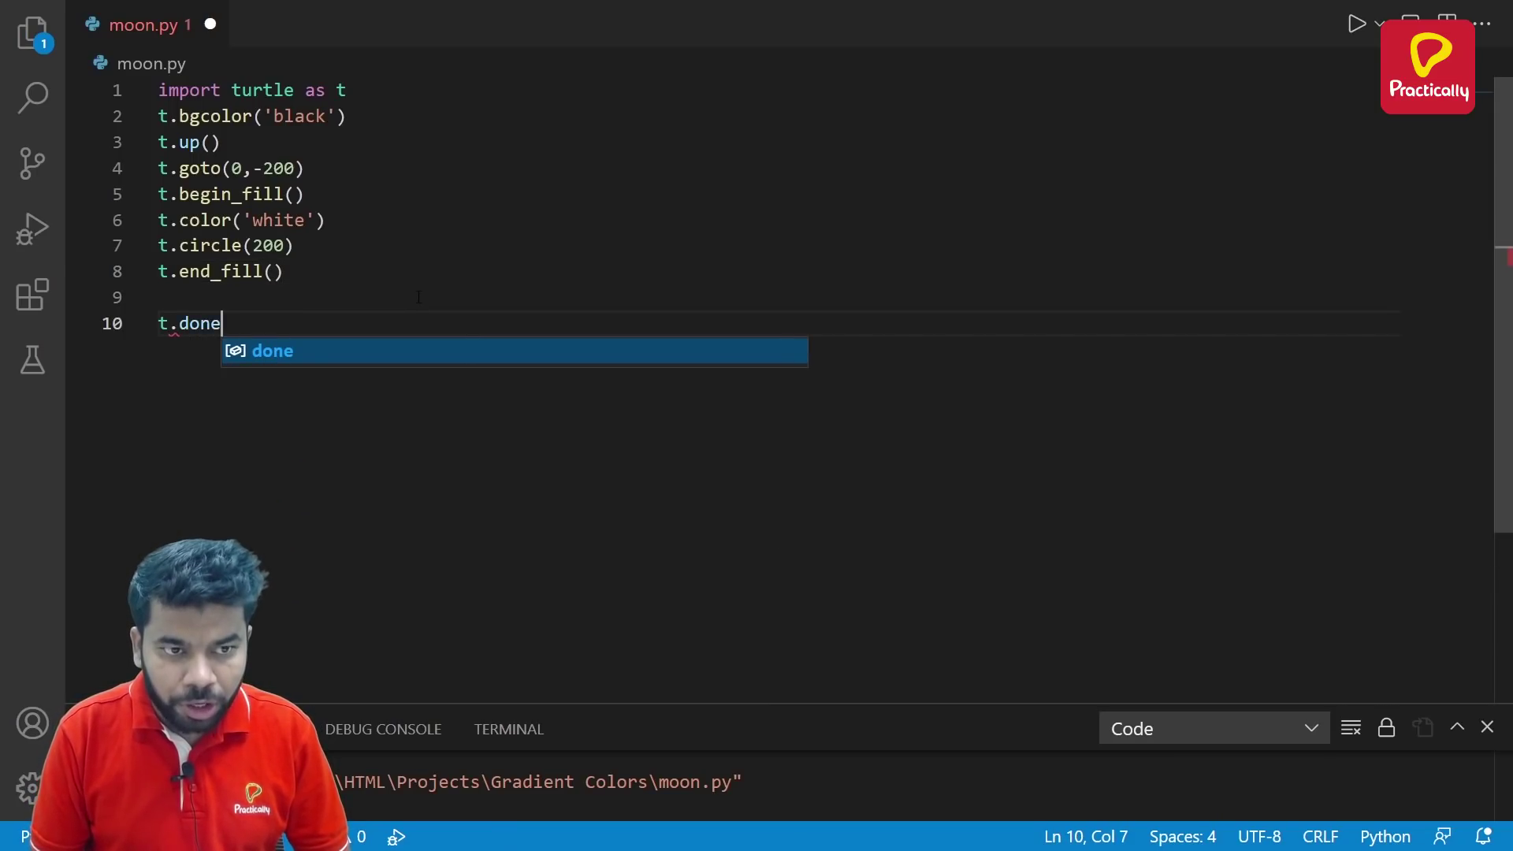
type("()")
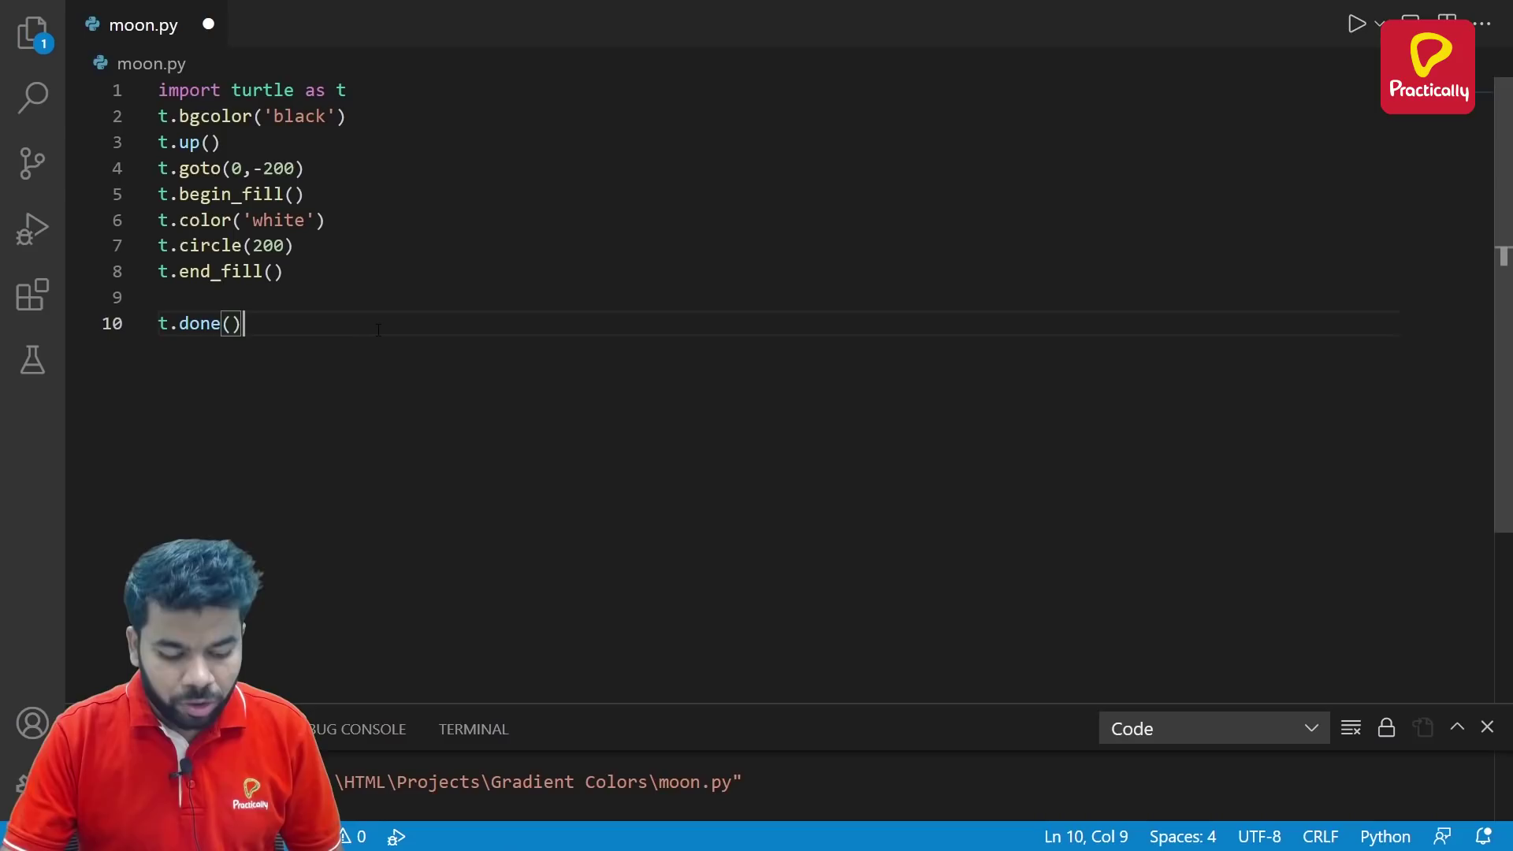
key("ctrl+s")
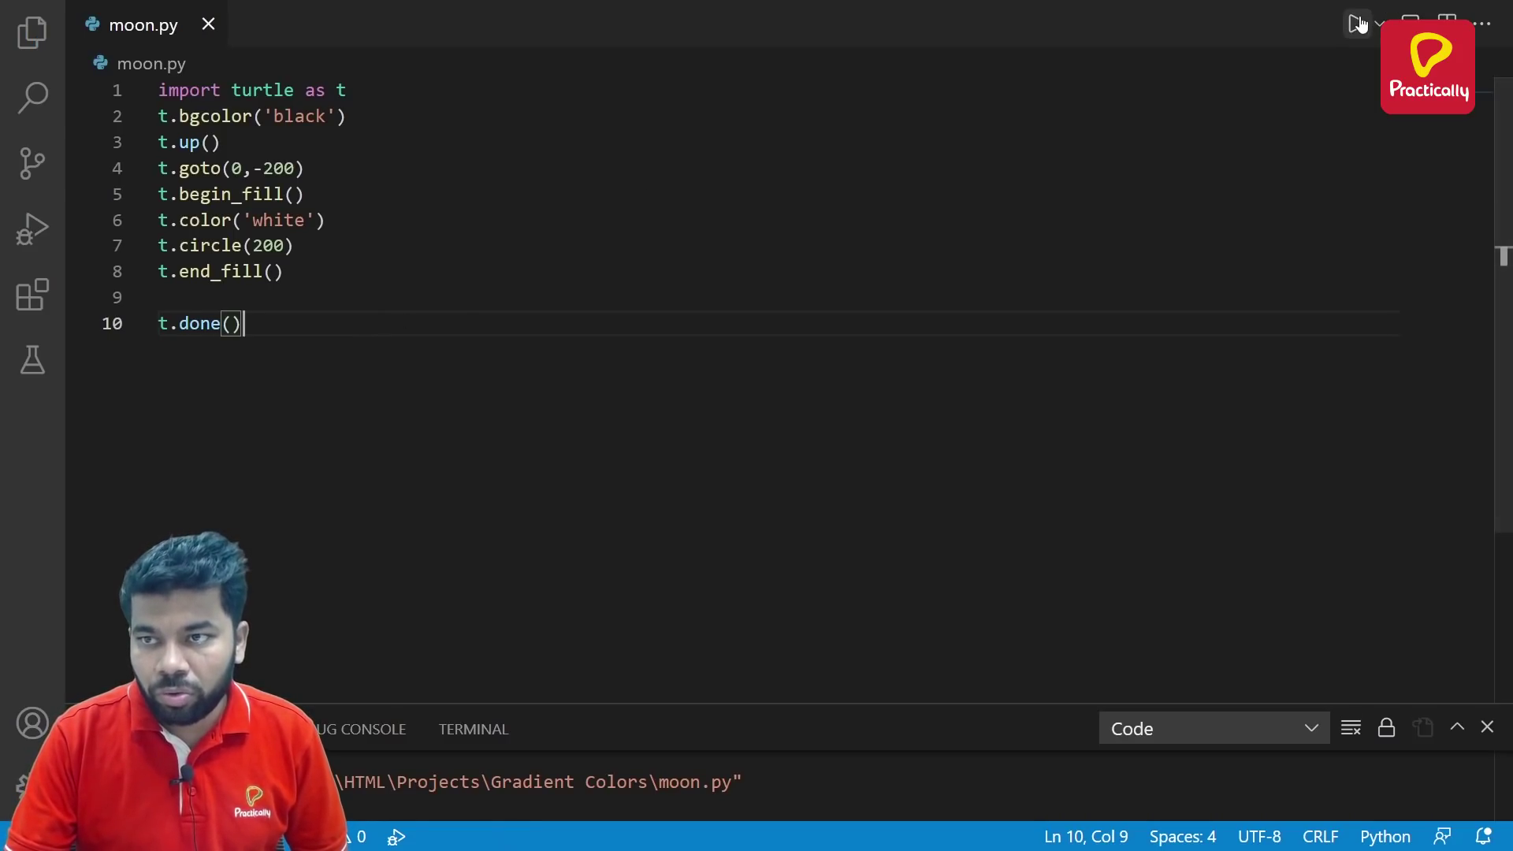
- Close the old crescent window and rerun moon.py to show a white full moon on black
left_click(1356, 24)
key("alt+Tab")
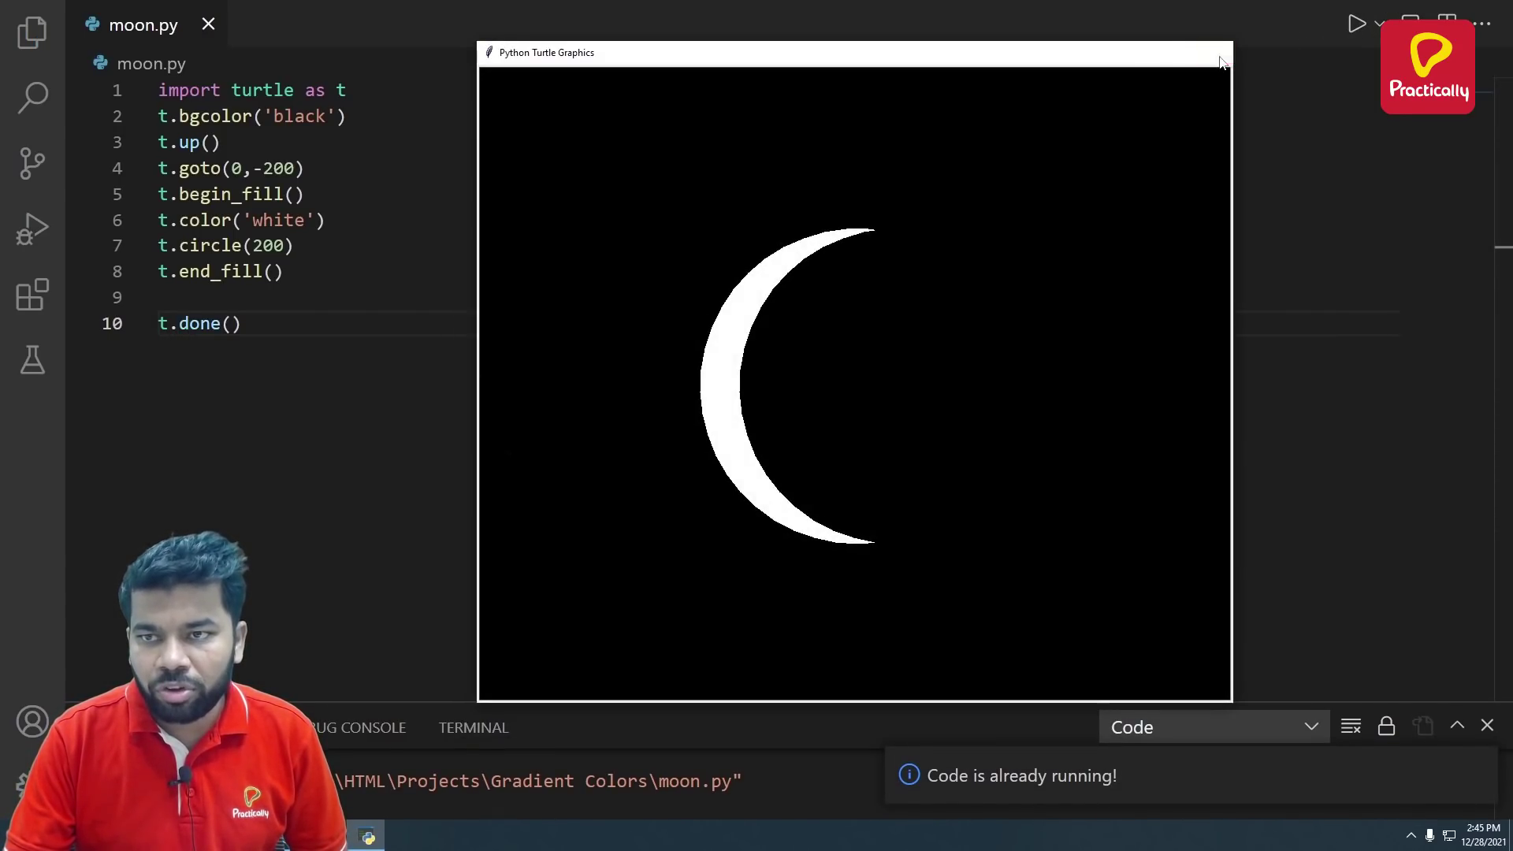
left_click(1220, 57)
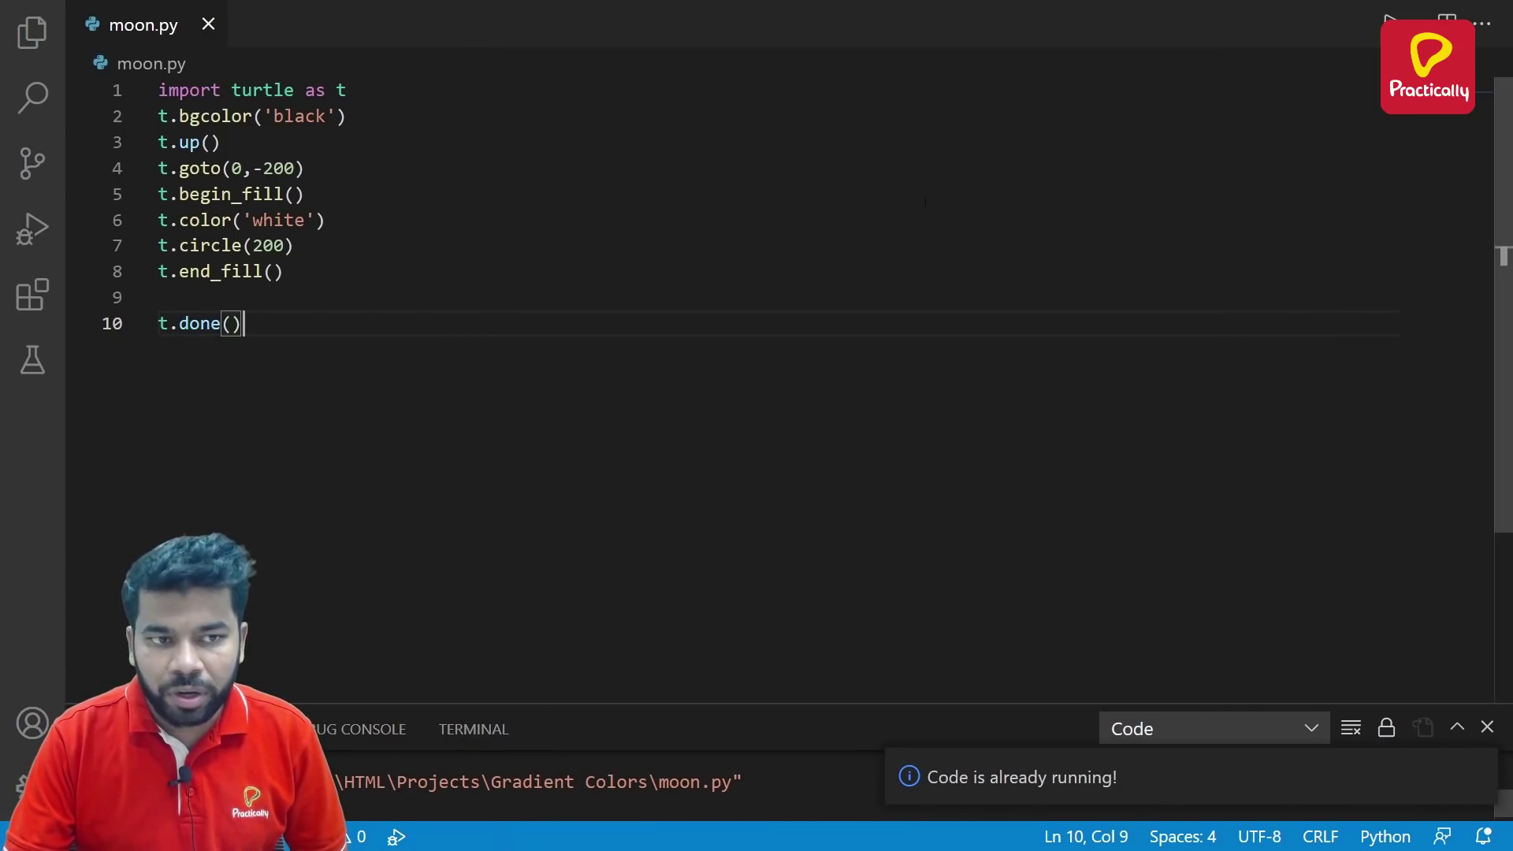
left_click(1357, 23)
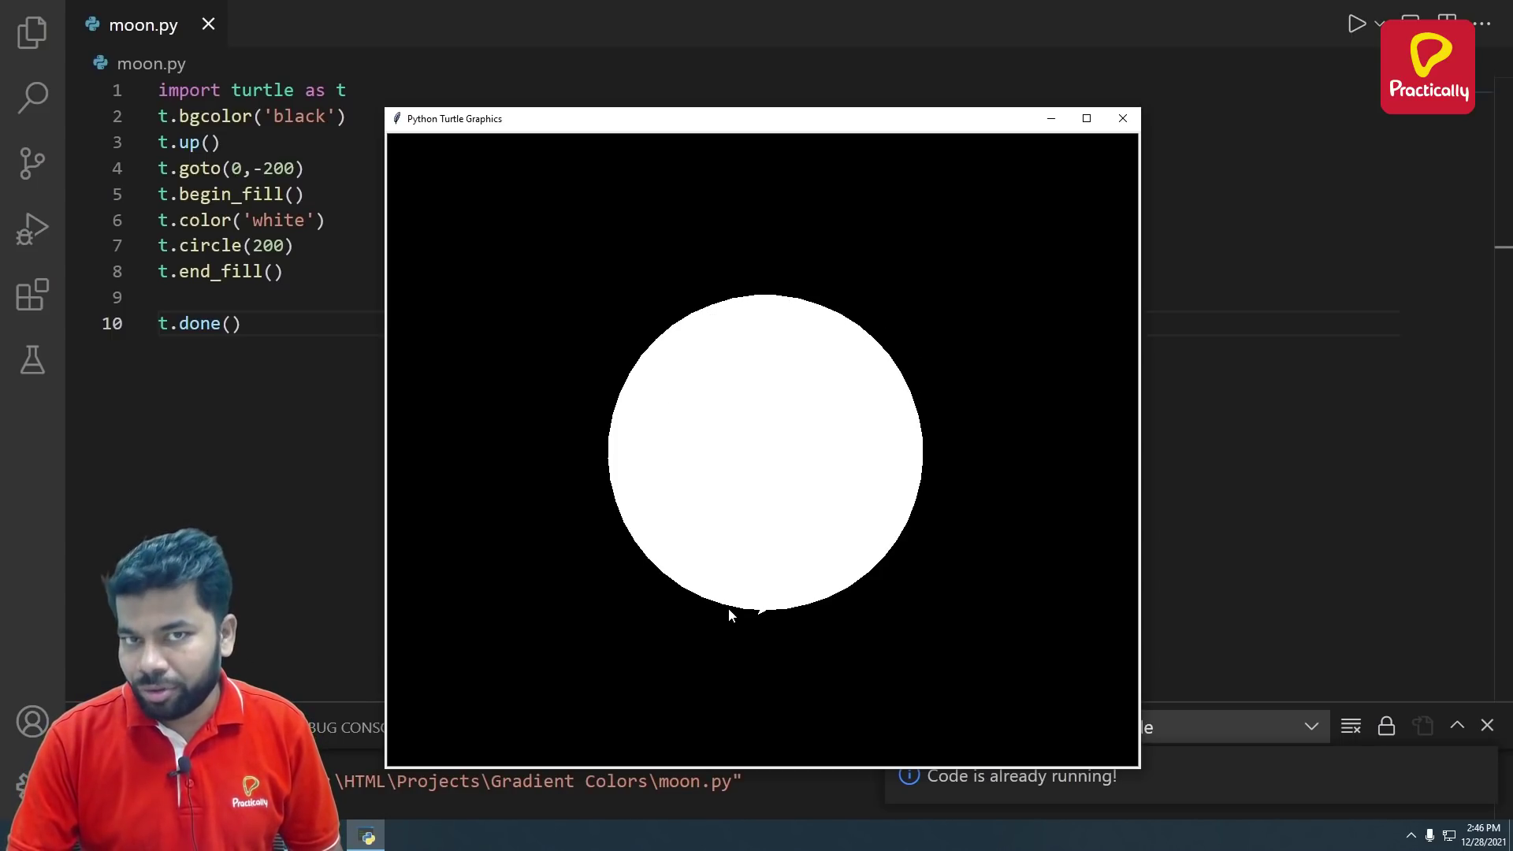
left_click(248, 408)
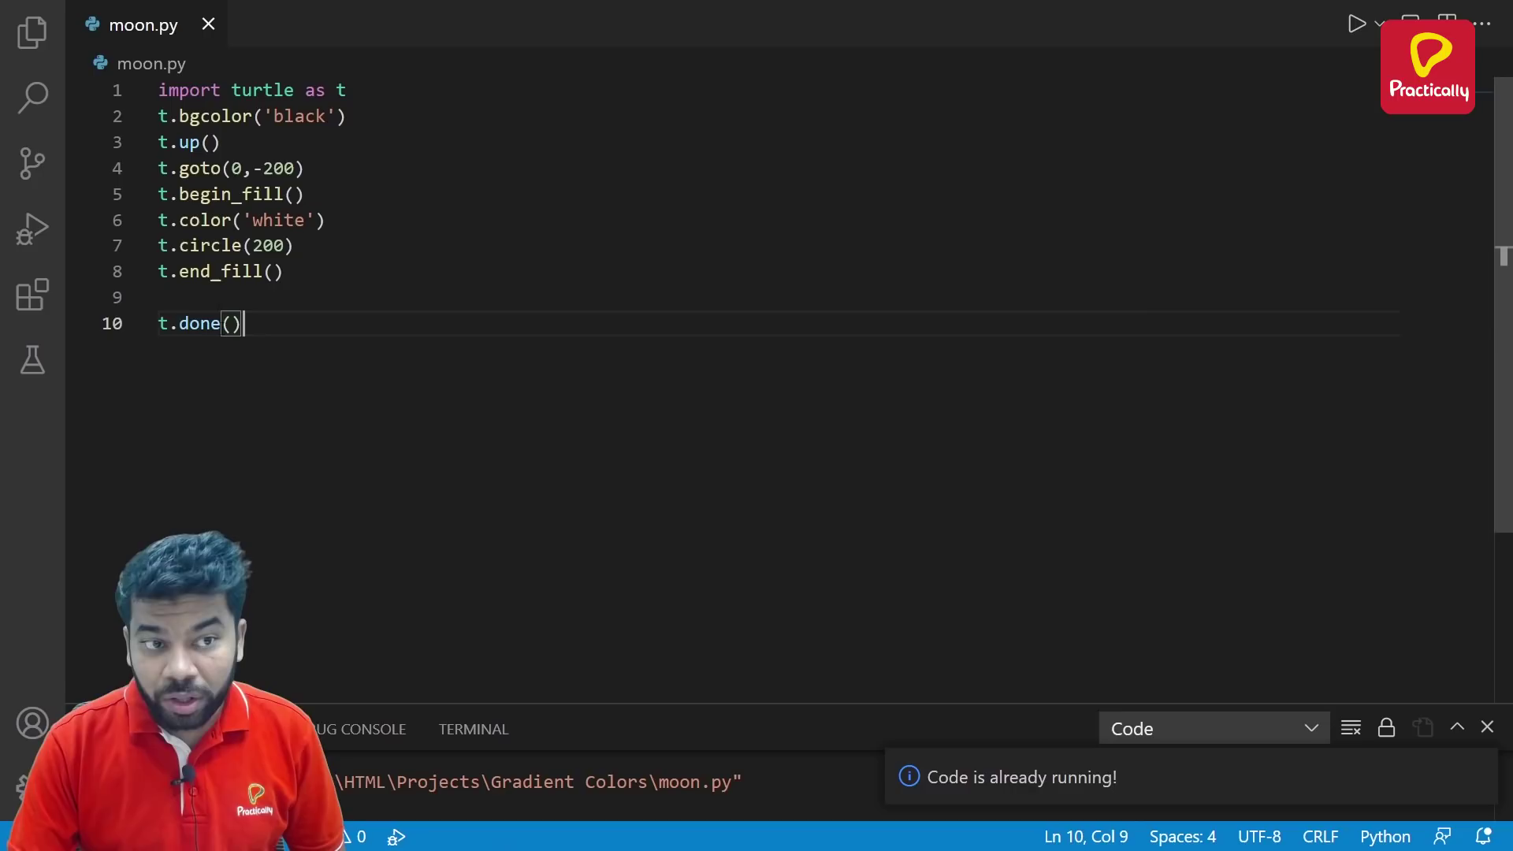
- Duplicate the circle-drawing lines 3–8 below the first circle
left_click_drag(159, 142, 285, 271)
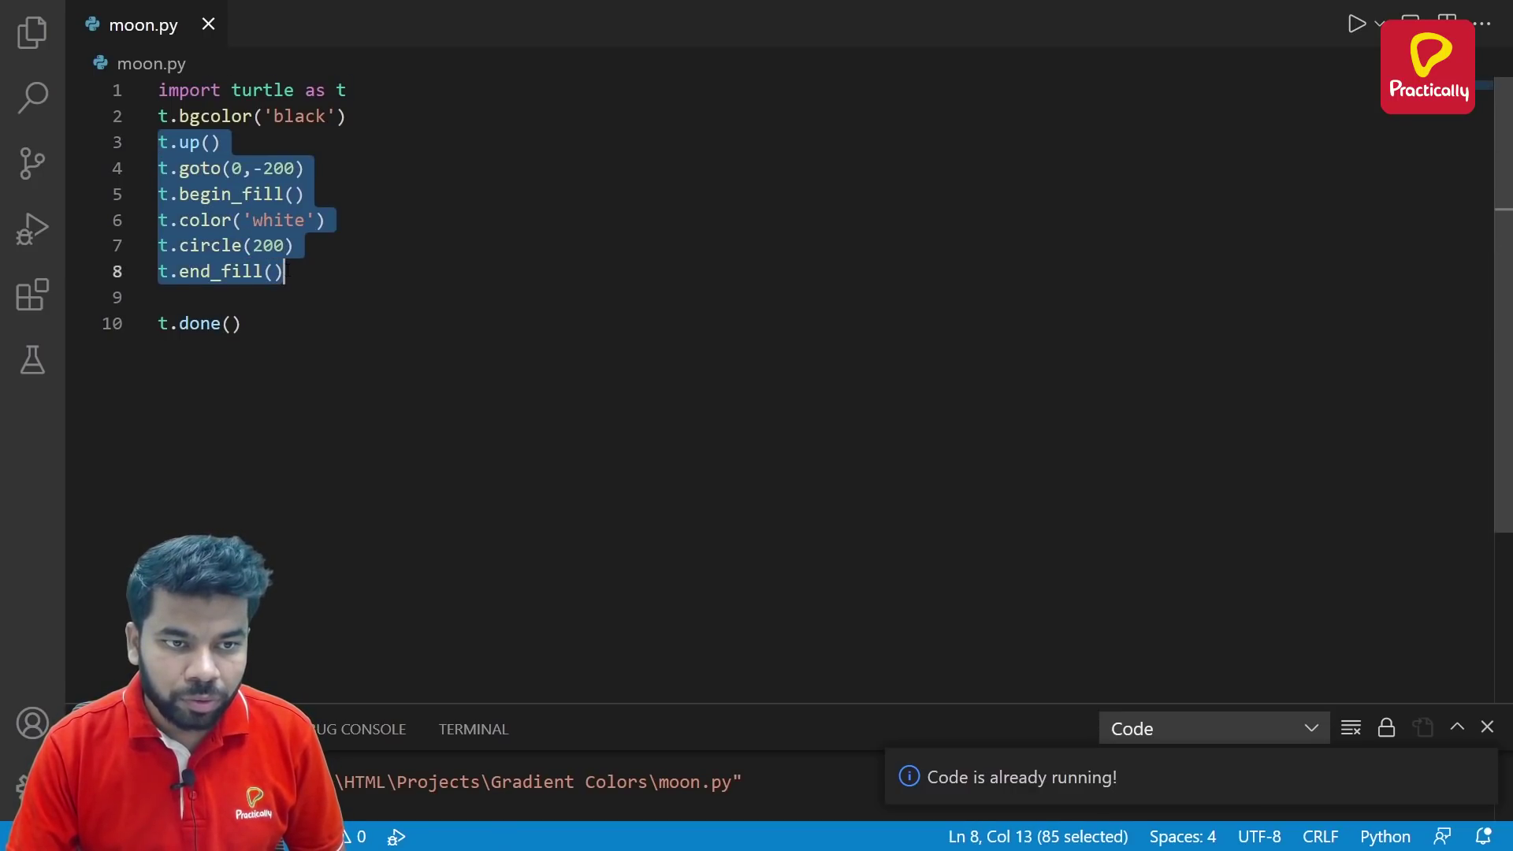
key("ctrl+c")
left_click(169, 303)
key("Return")
key("ctrl+v")
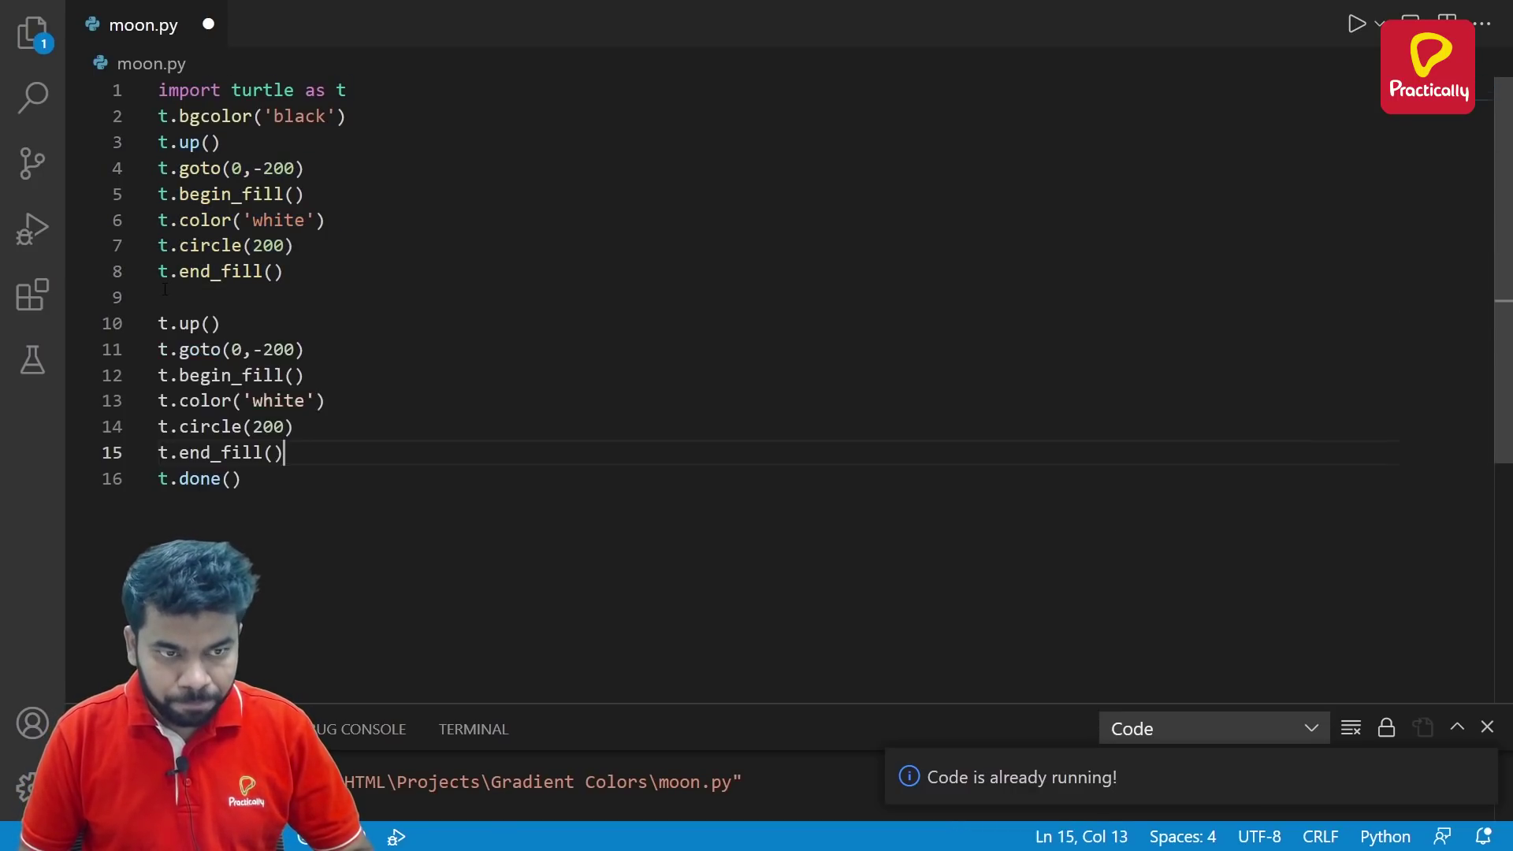
key("Return")
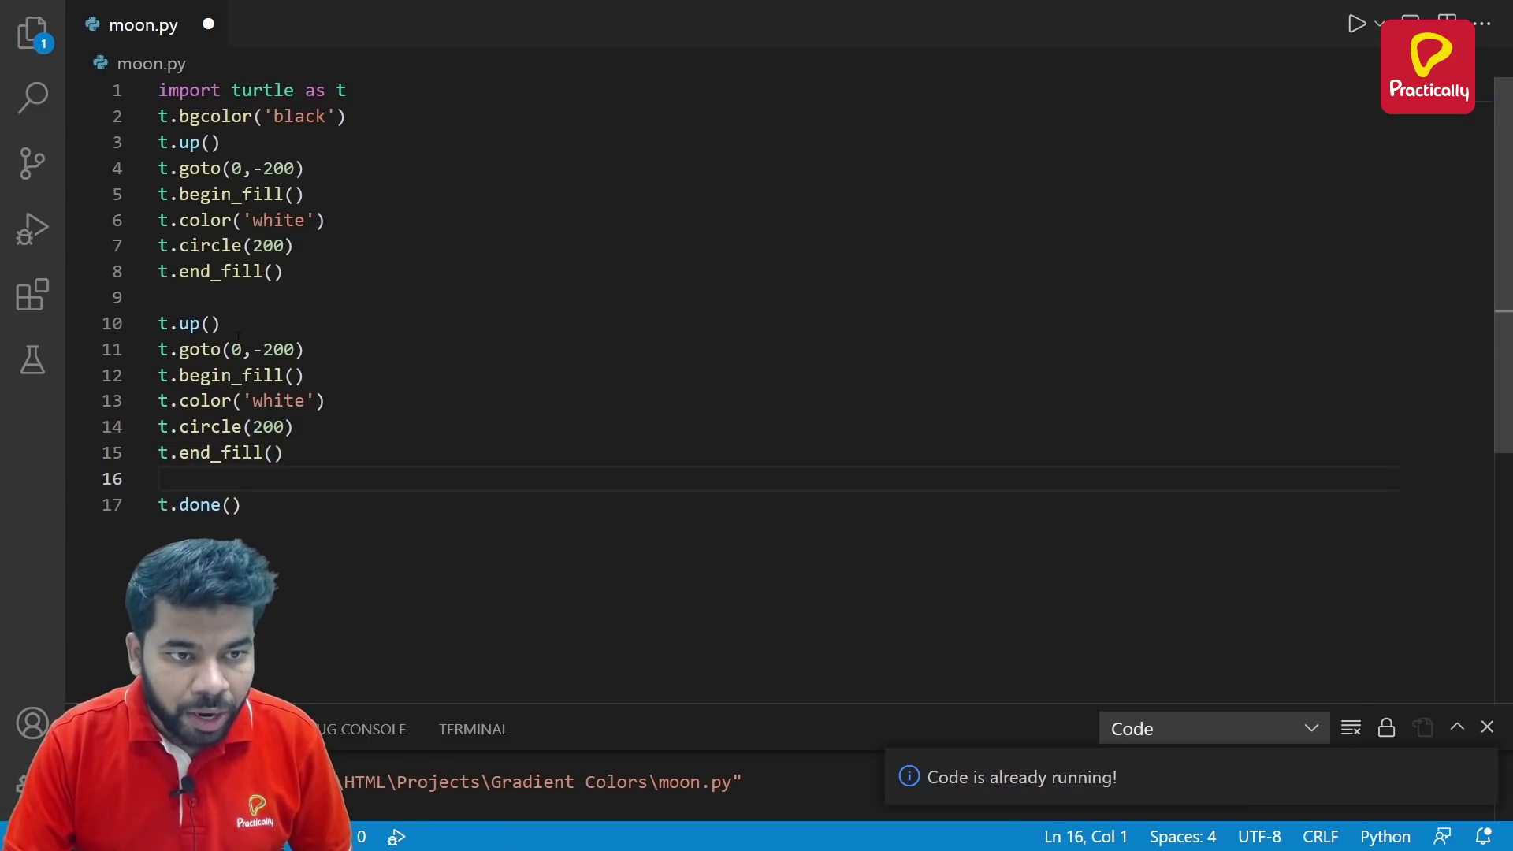
- Change the second circle's goto x to -50 and its colour to 'black'
left_click(241, 348)
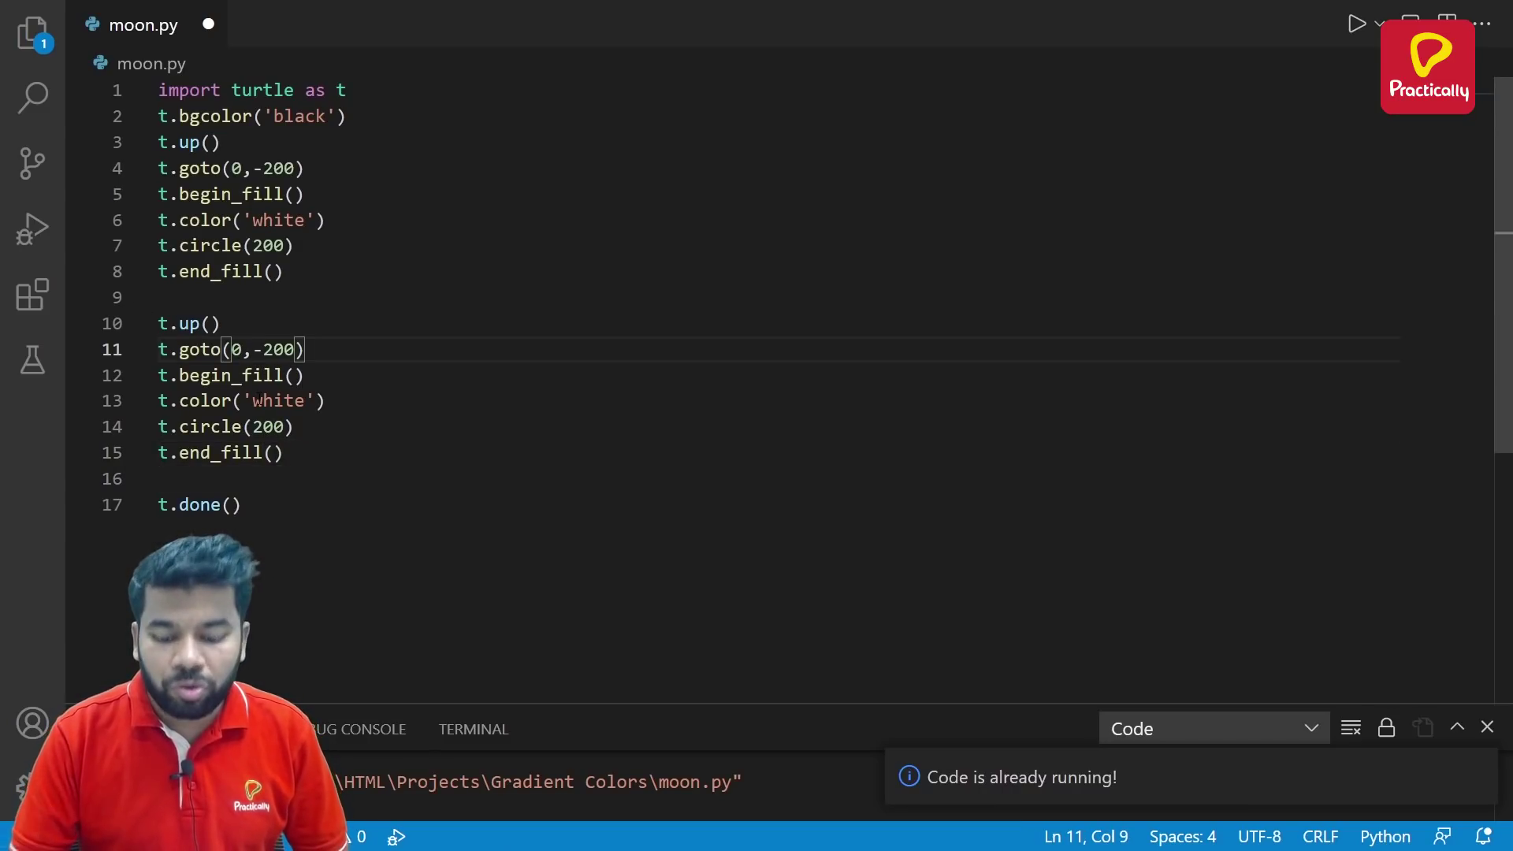
key("BackSpace")
type("-50")
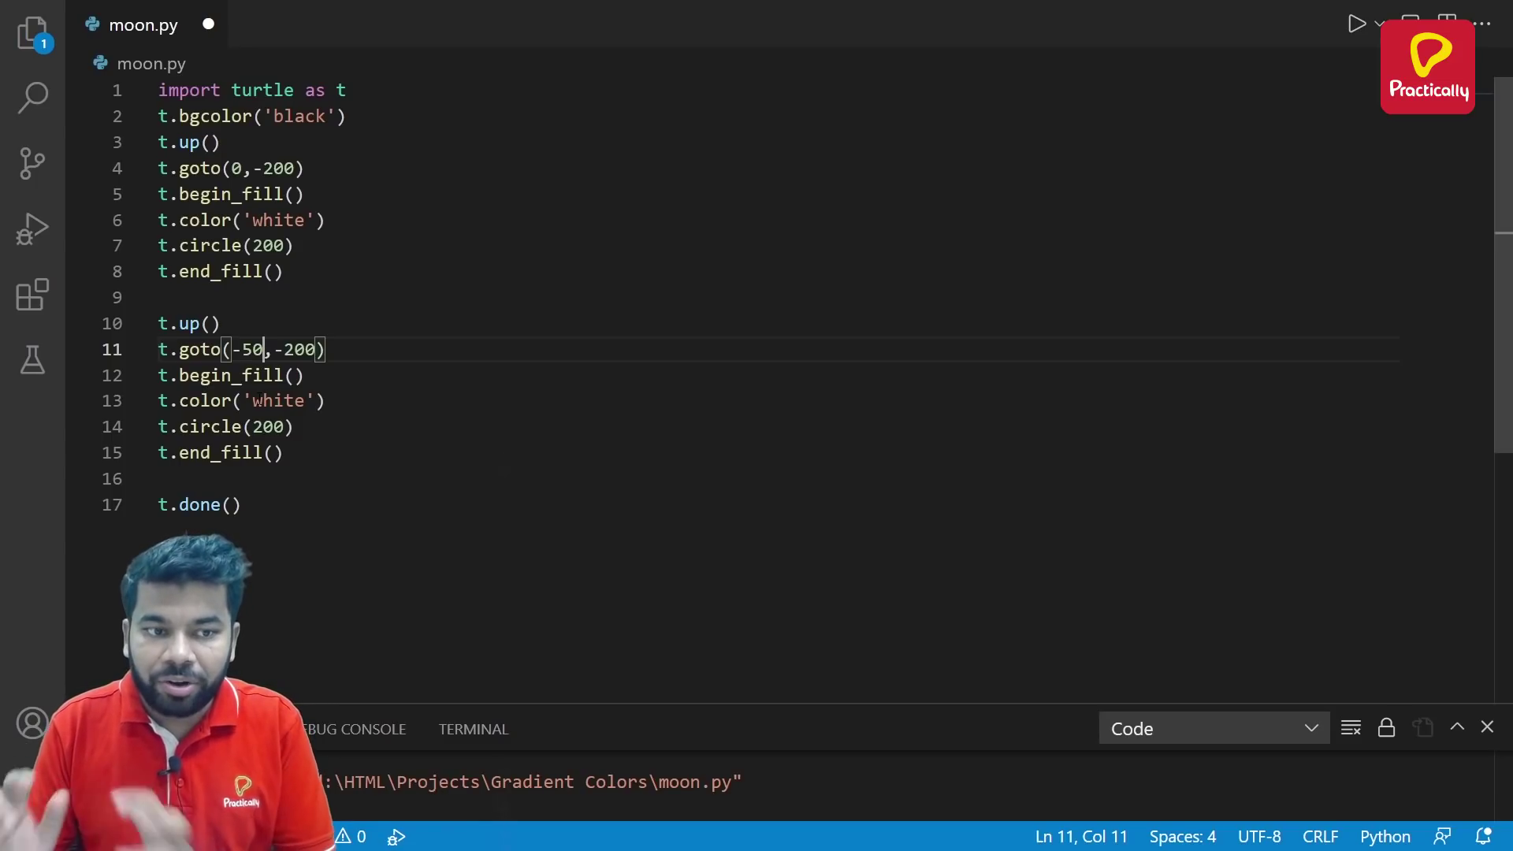
left_click(303, 401)
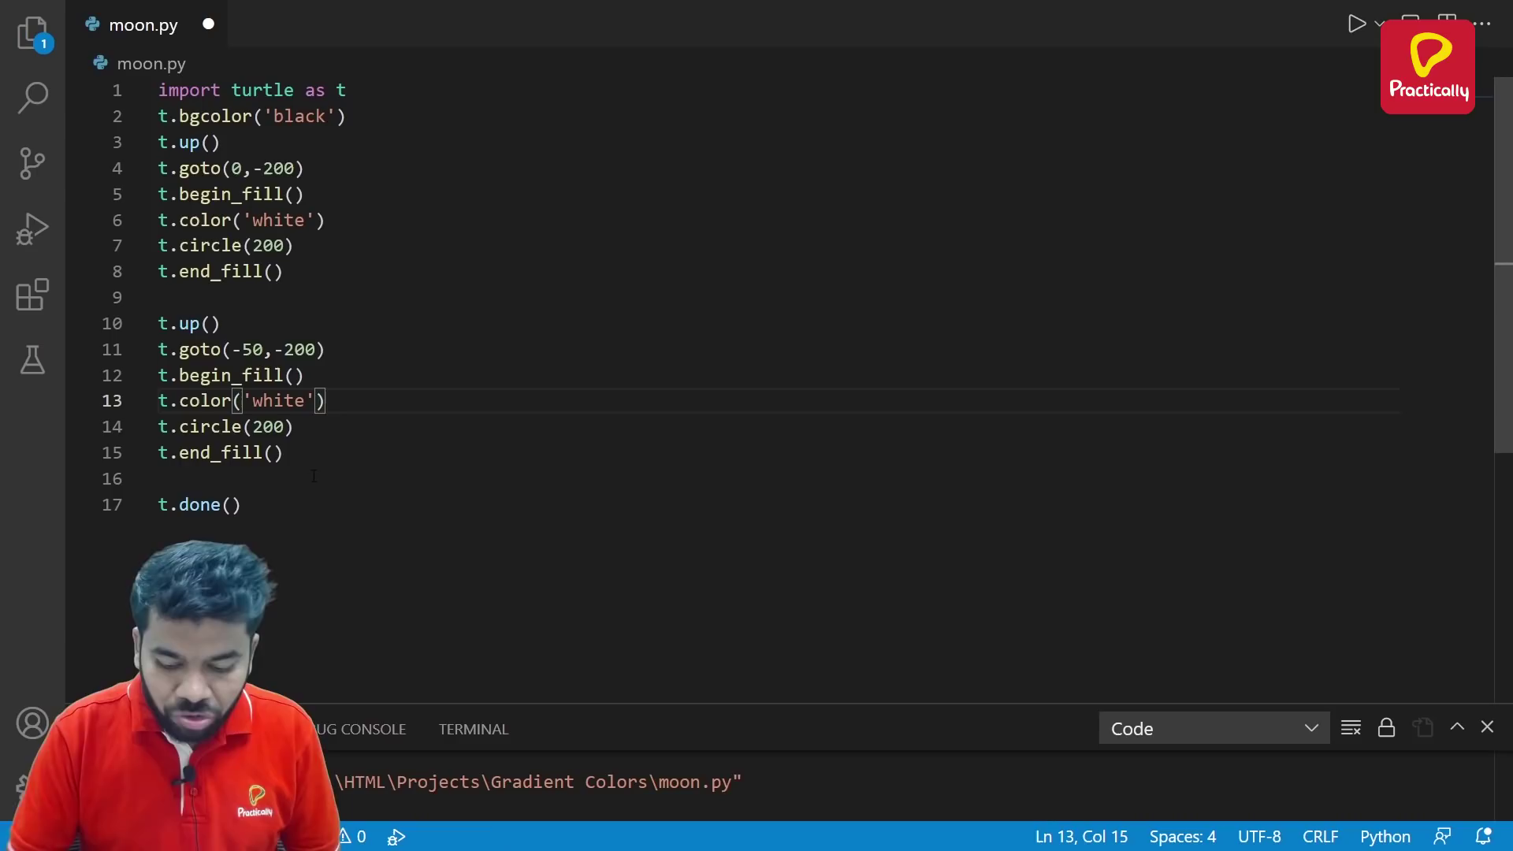
key("BackSpace")
key("BackSpace")
key("BackSpace")
key("BackSpace")
key("BackSpace")
type("bl")
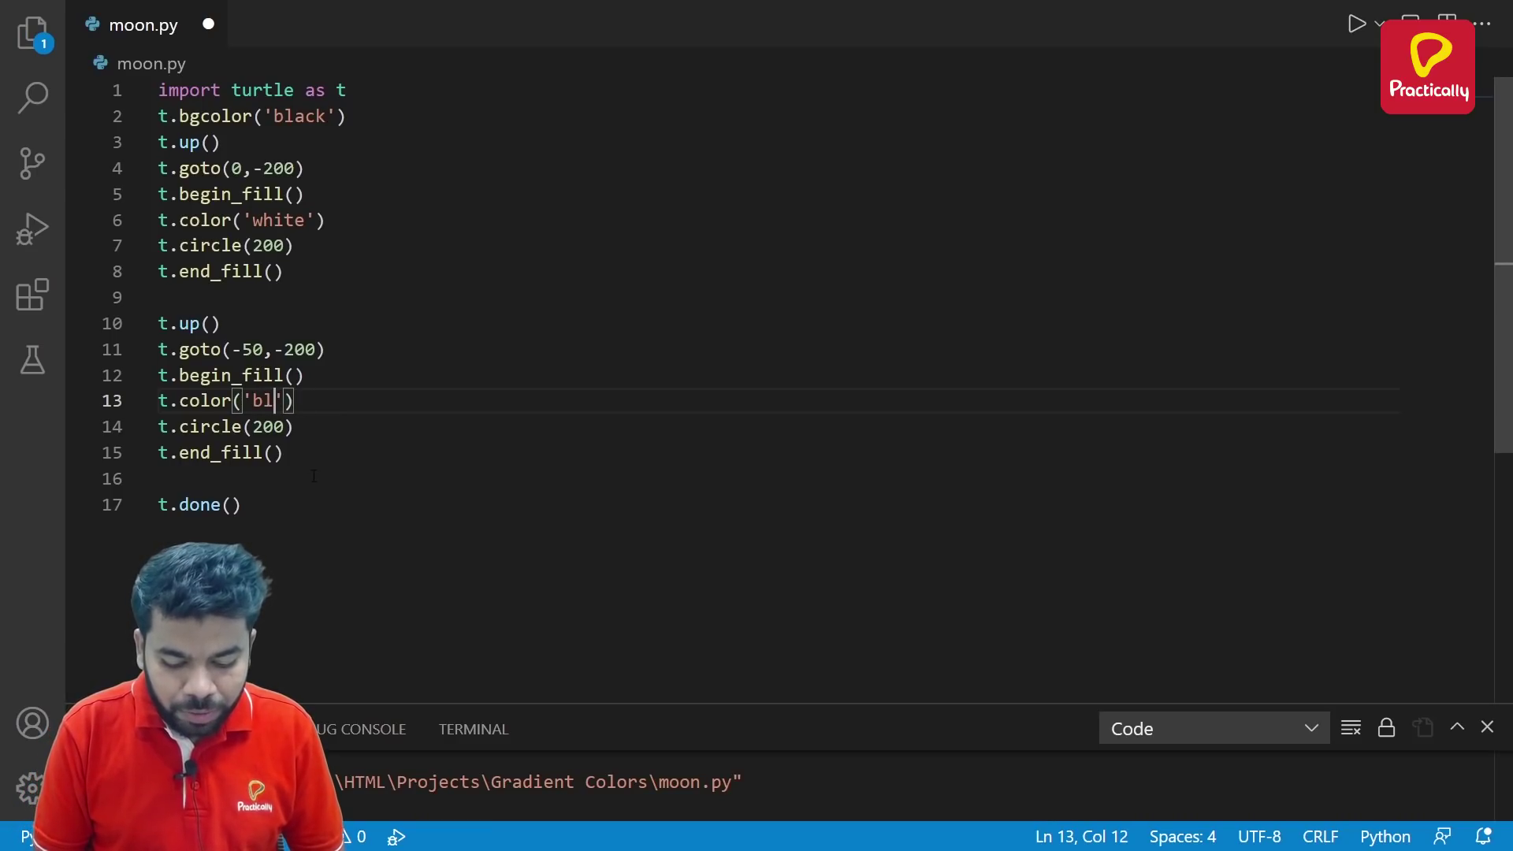
type("cak")
key("BackSpace")
key("BackSpace")
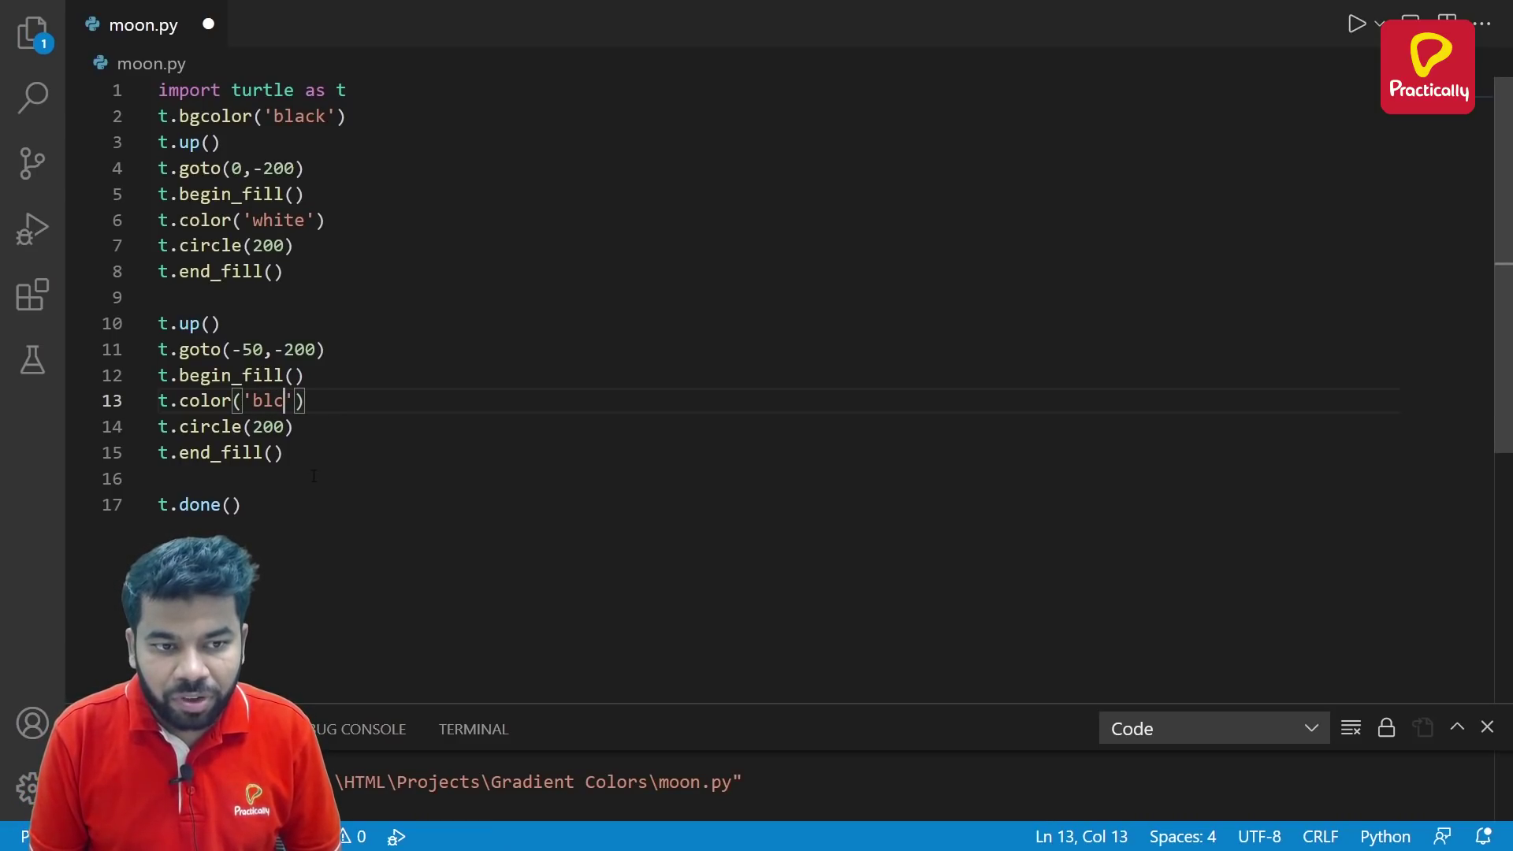
key("BackSpace")
type("ack")
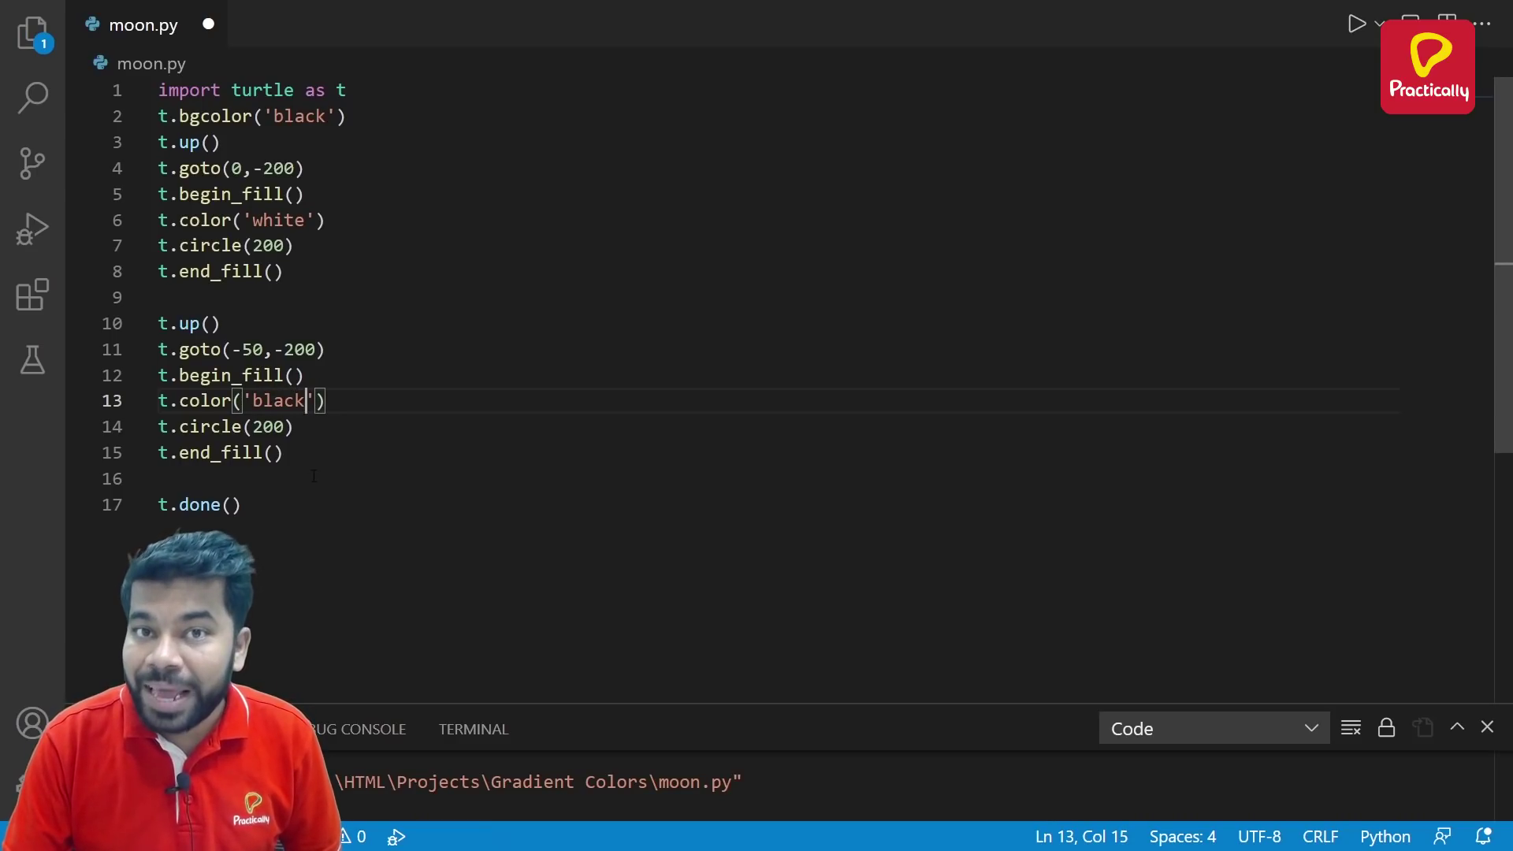
- Add t.hideturtle() after the second circle and save the script
key("Down")
key("Down")
key("Down")
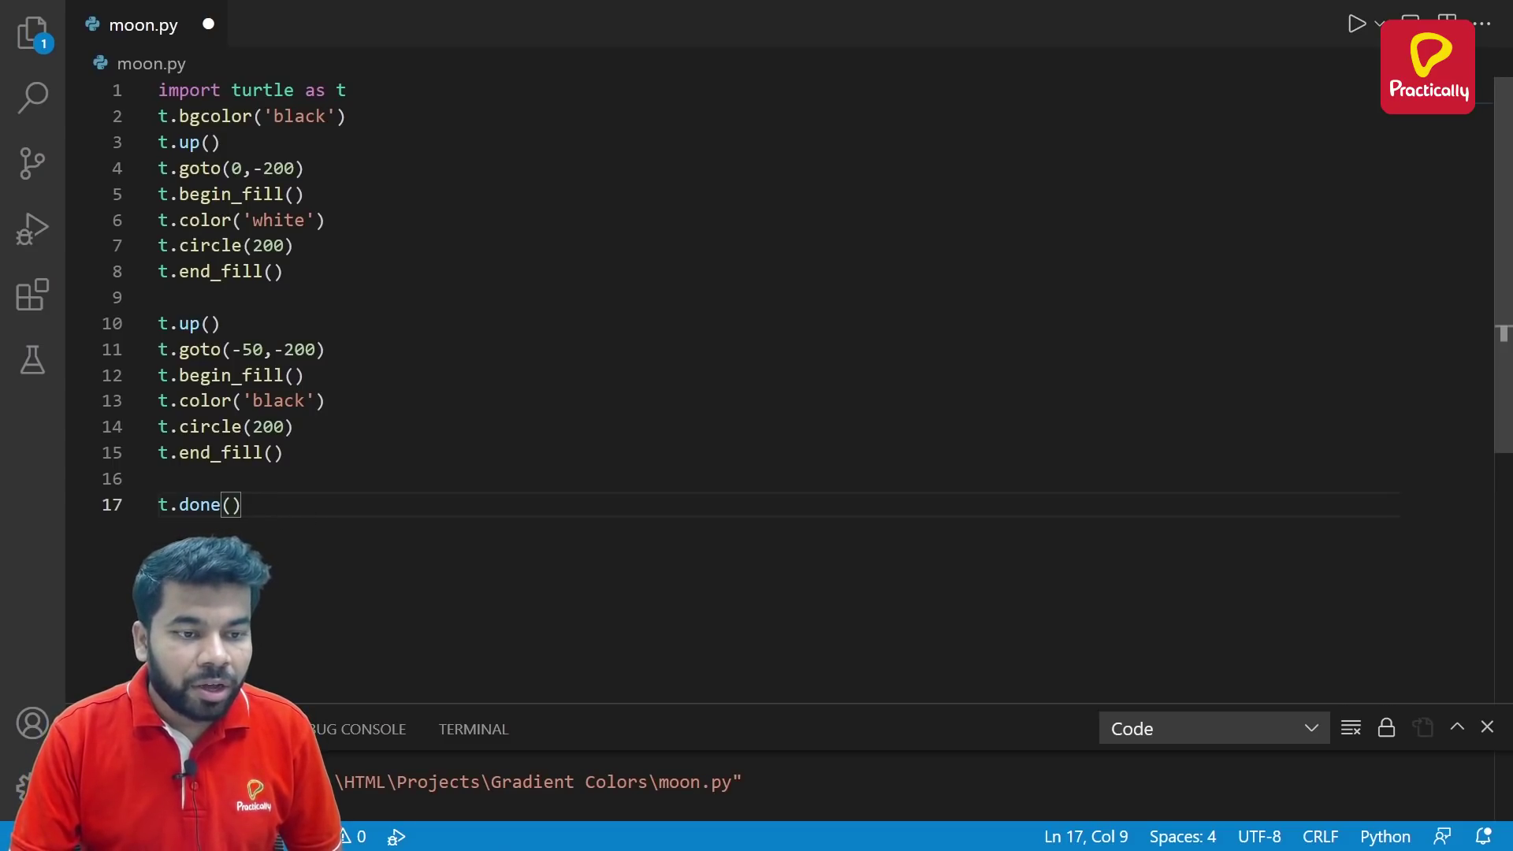
left_click(168, 453)
left_click(298, 453)
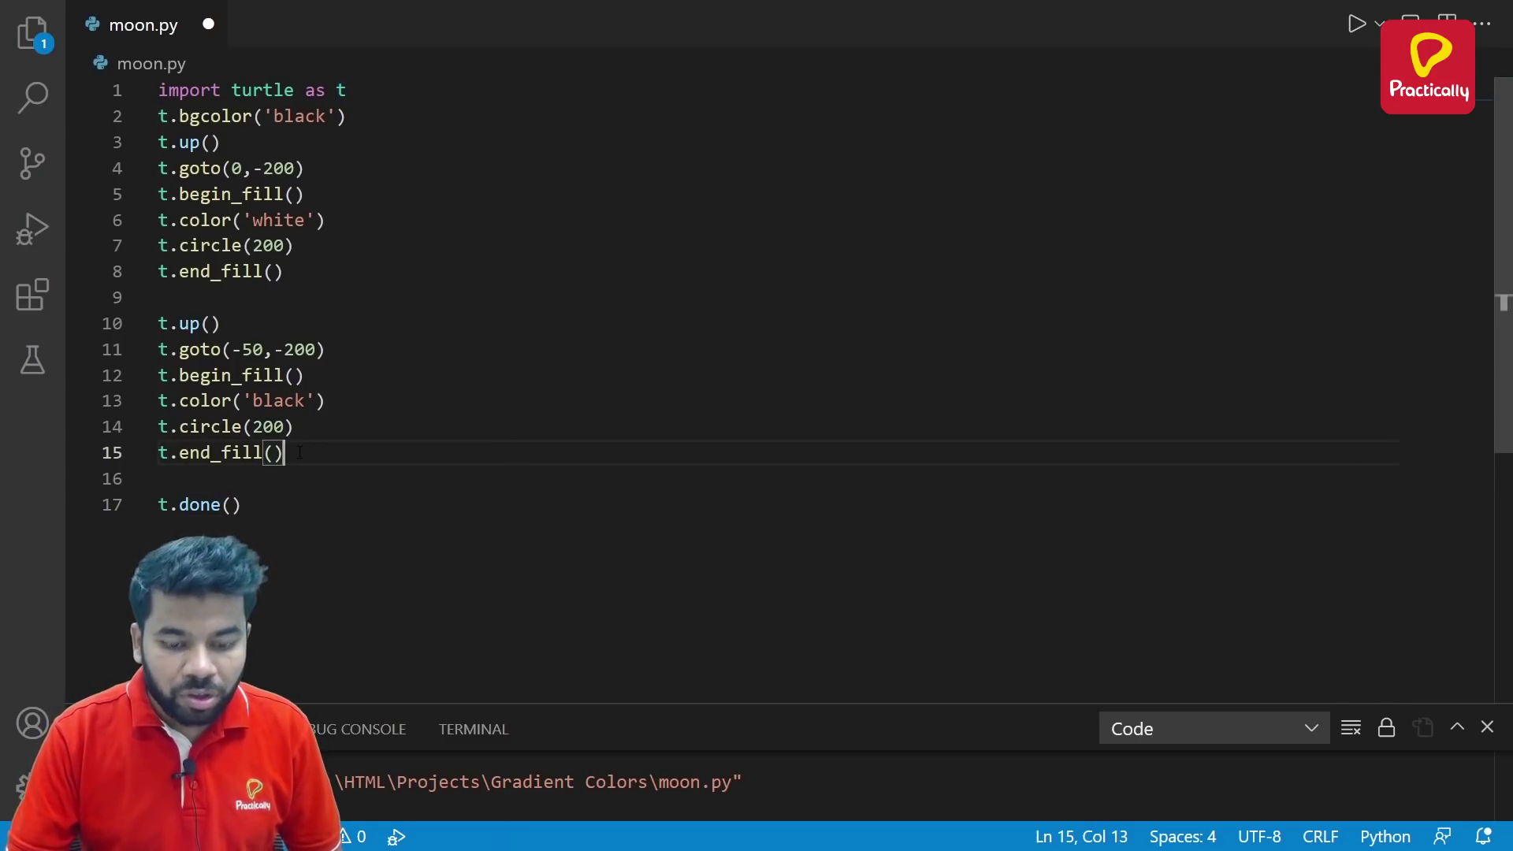
key("Return")
key("Down")
type("t")
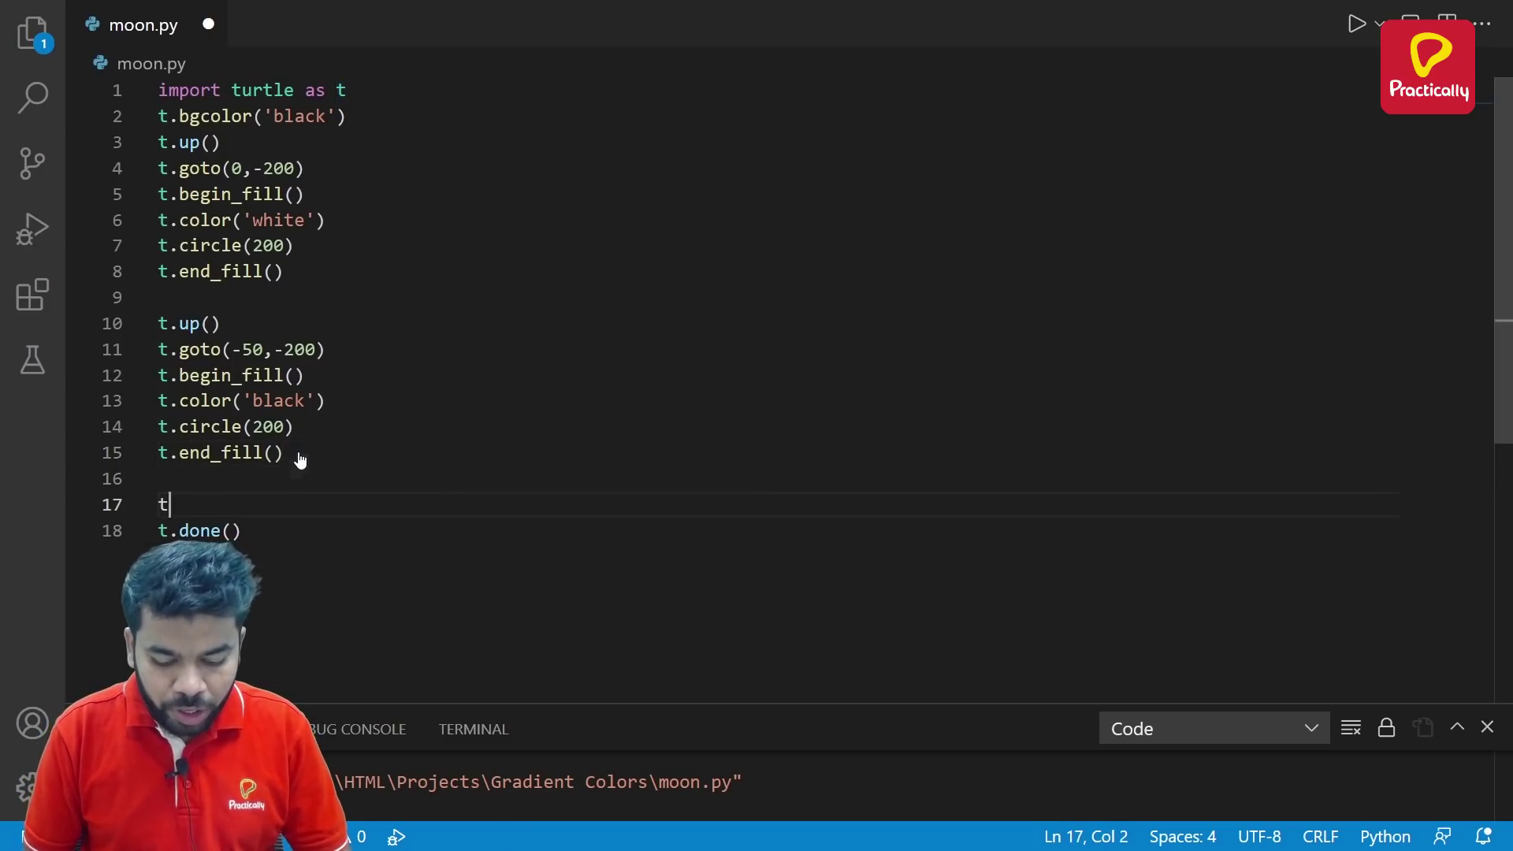
type(".hide")
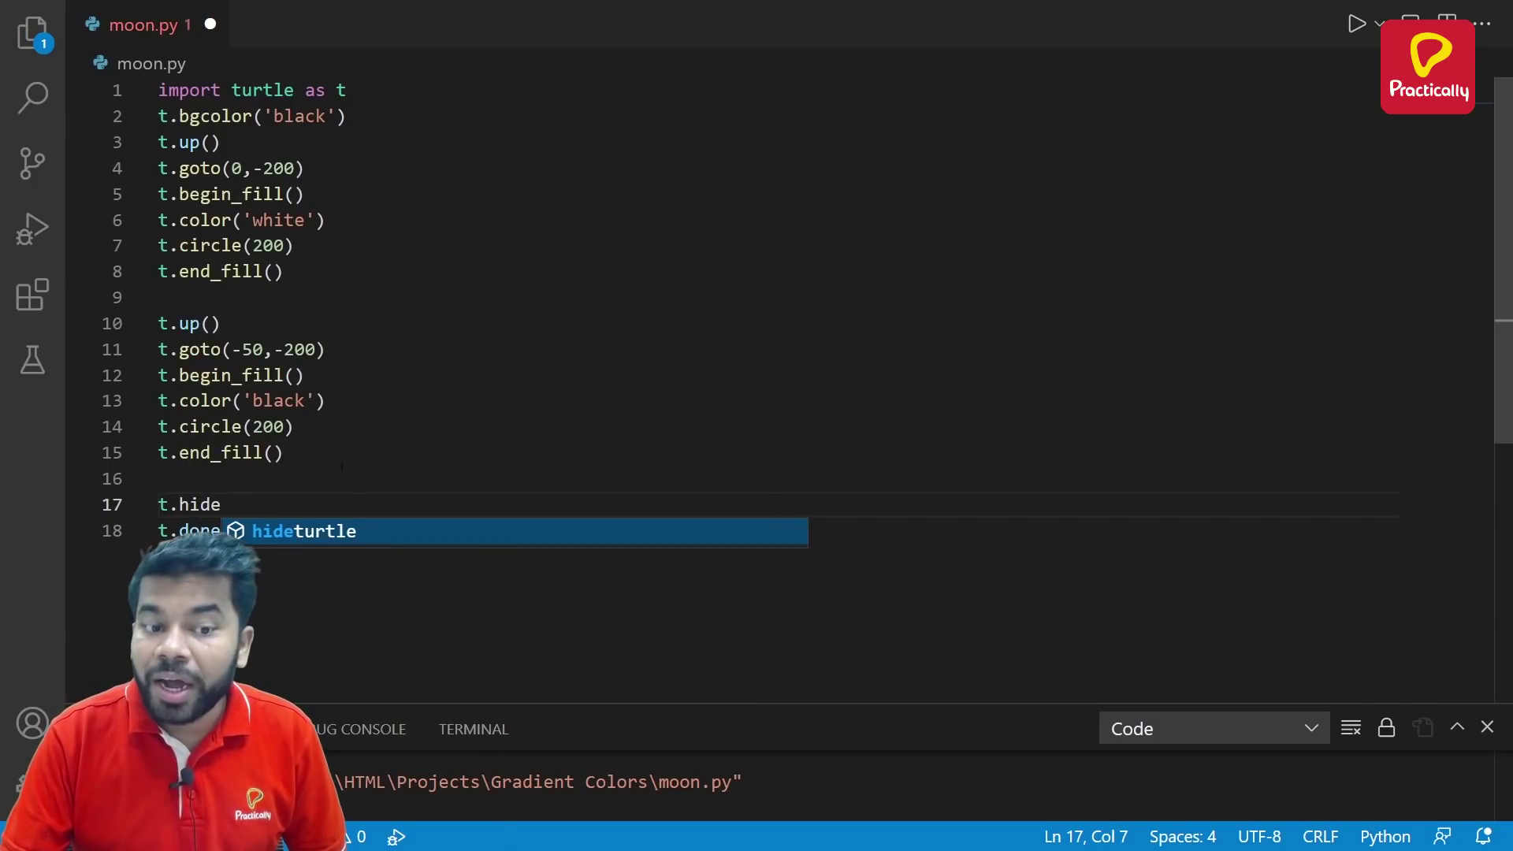
key("Tab")
type("()")
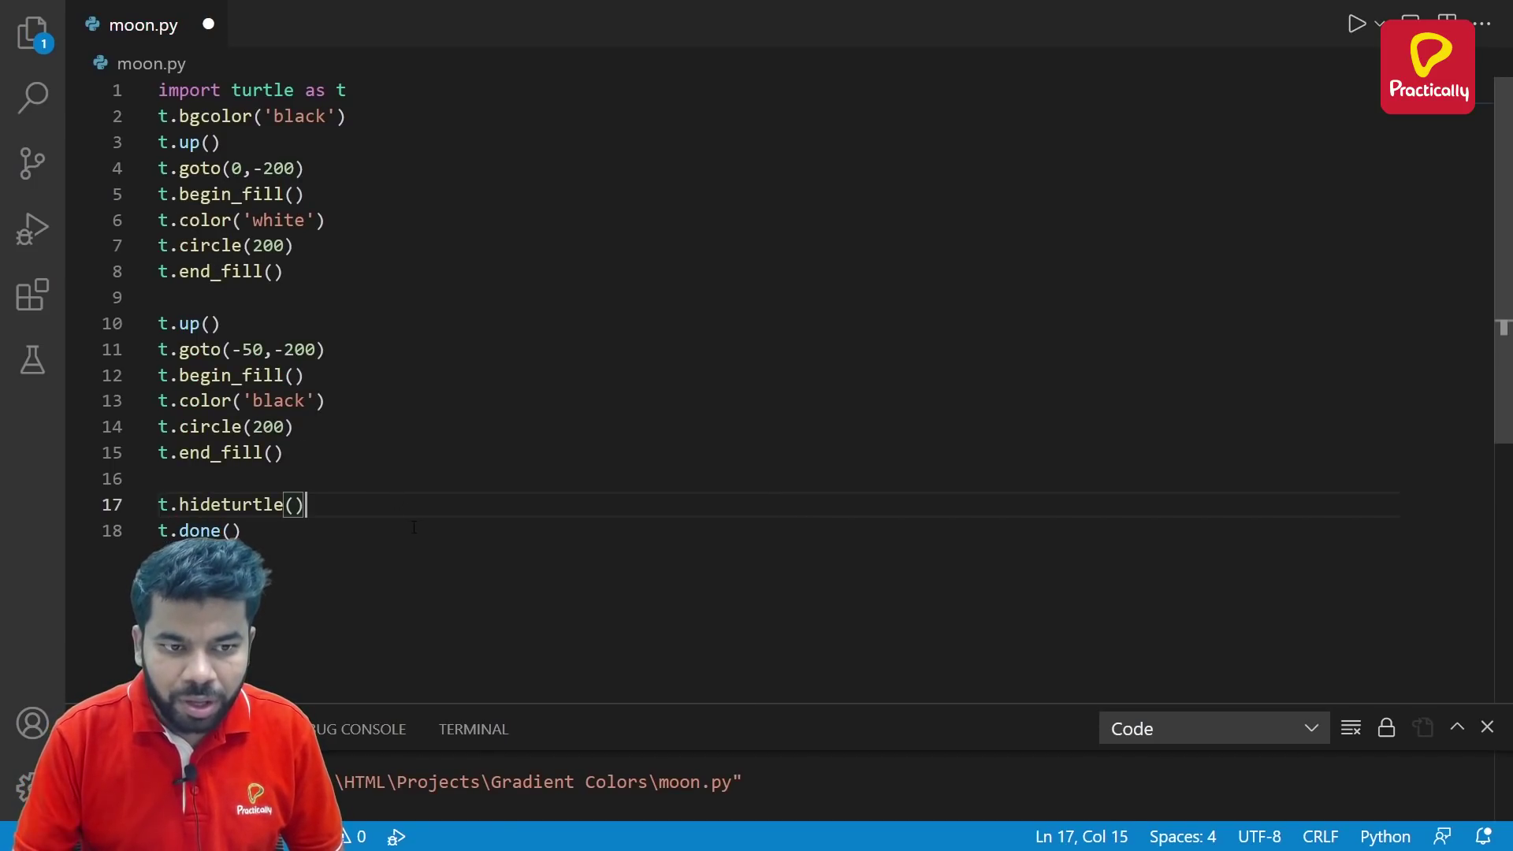
key("ctrl+alt+n")
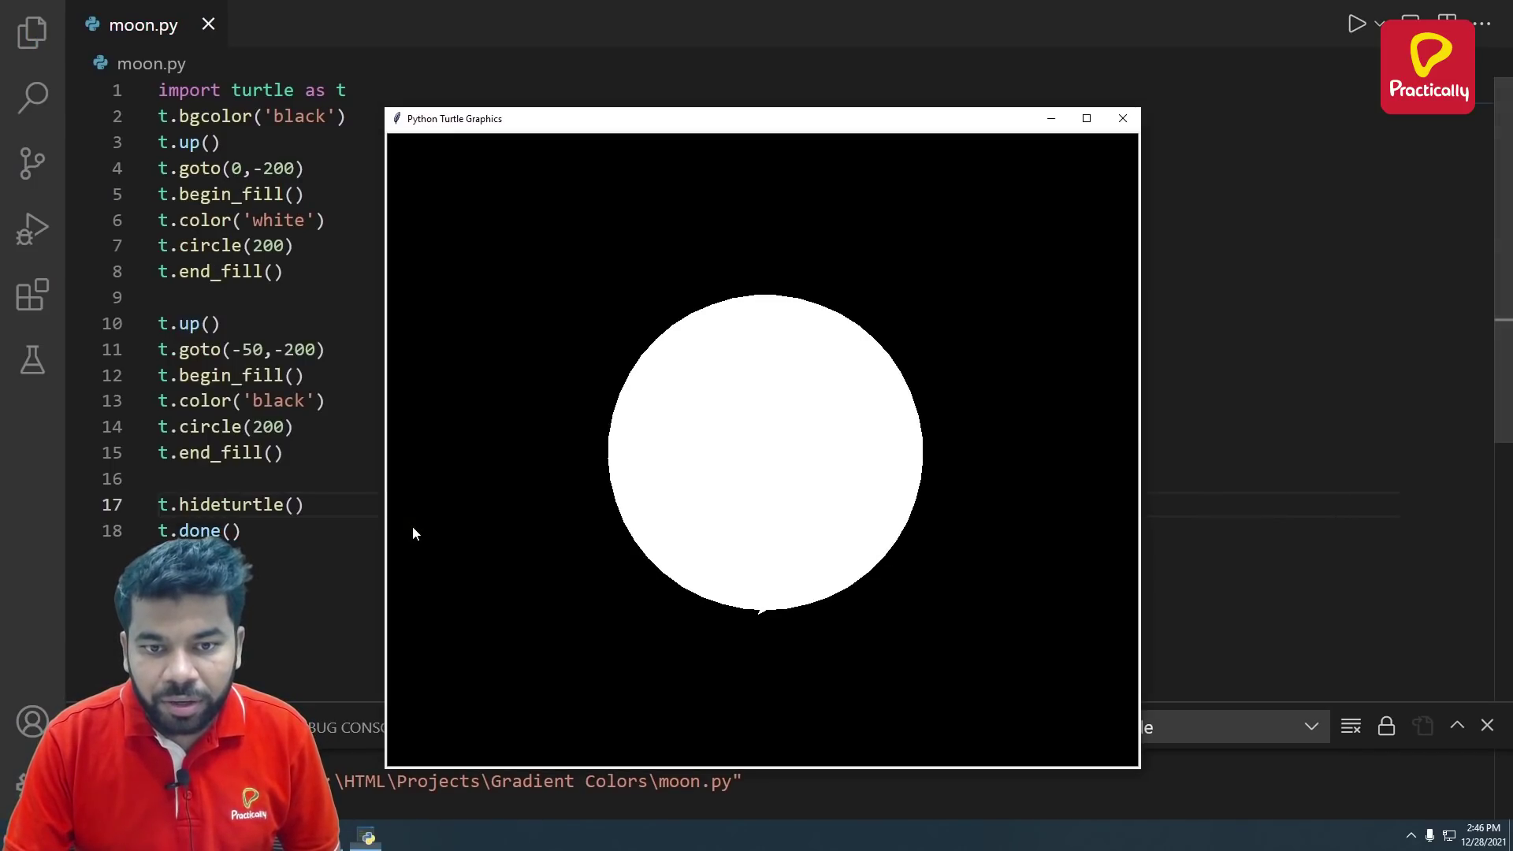
- Close the stale white-circle window and rerun the script to show the crescent
left_click(1122, 118)
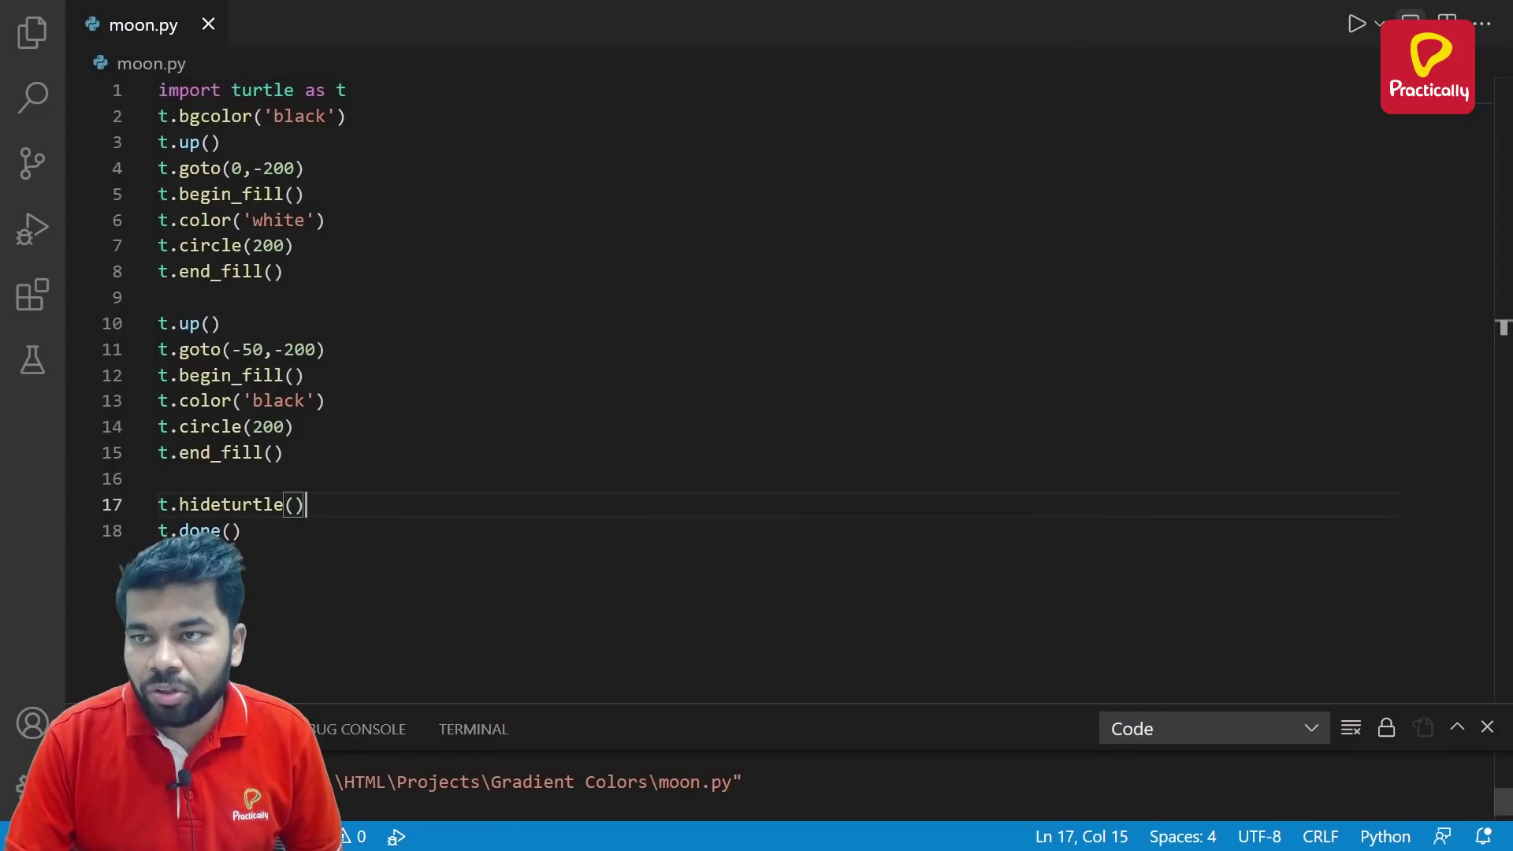
key("ctrl+alt+n")
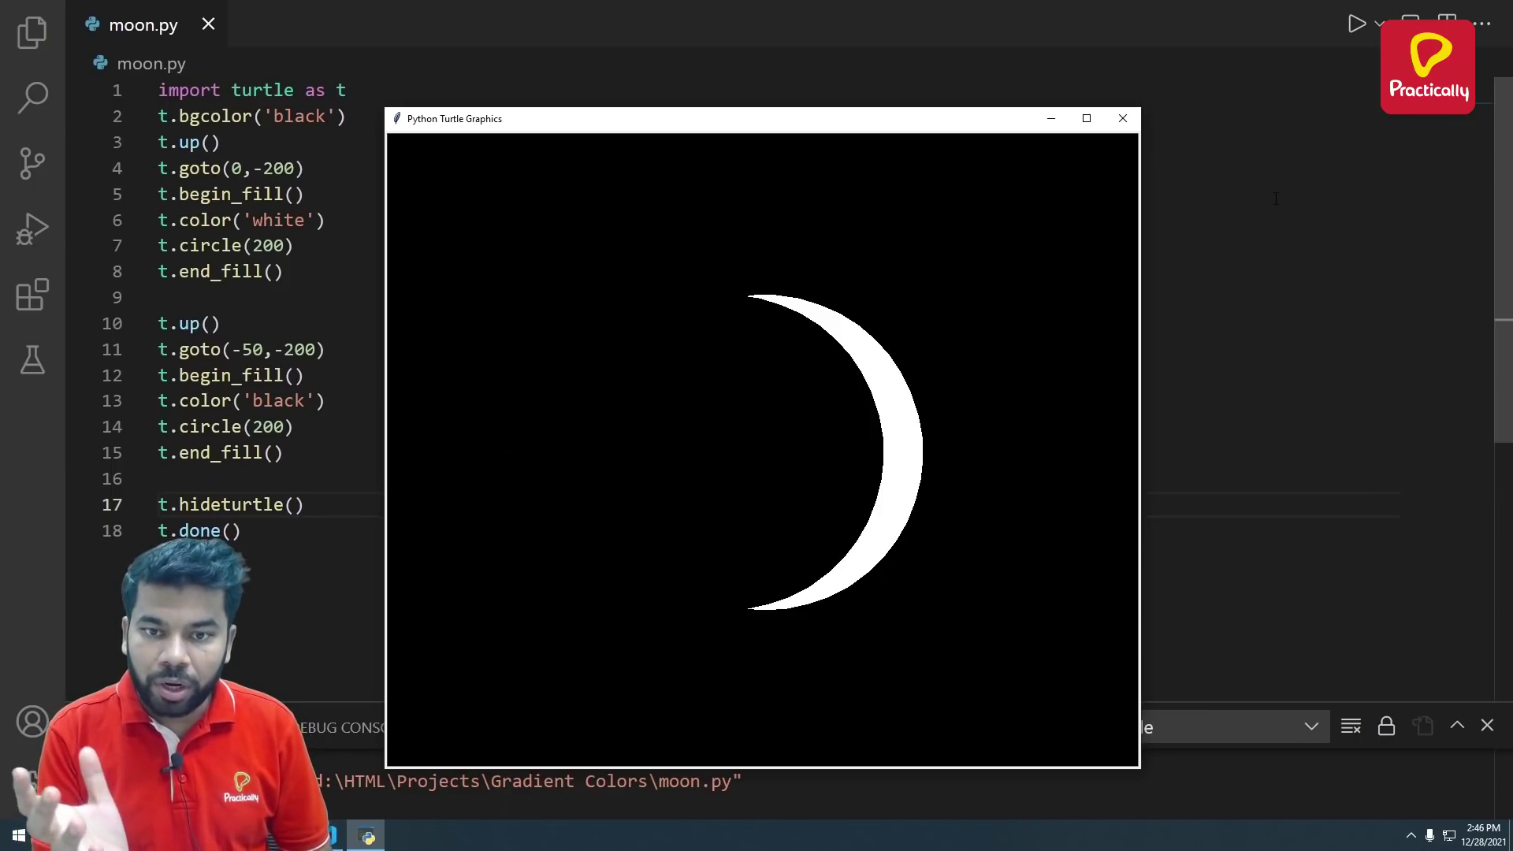
- Change the second circle's x from -50 to 50, close old drawings, and rerun
left_click(1122, 118)
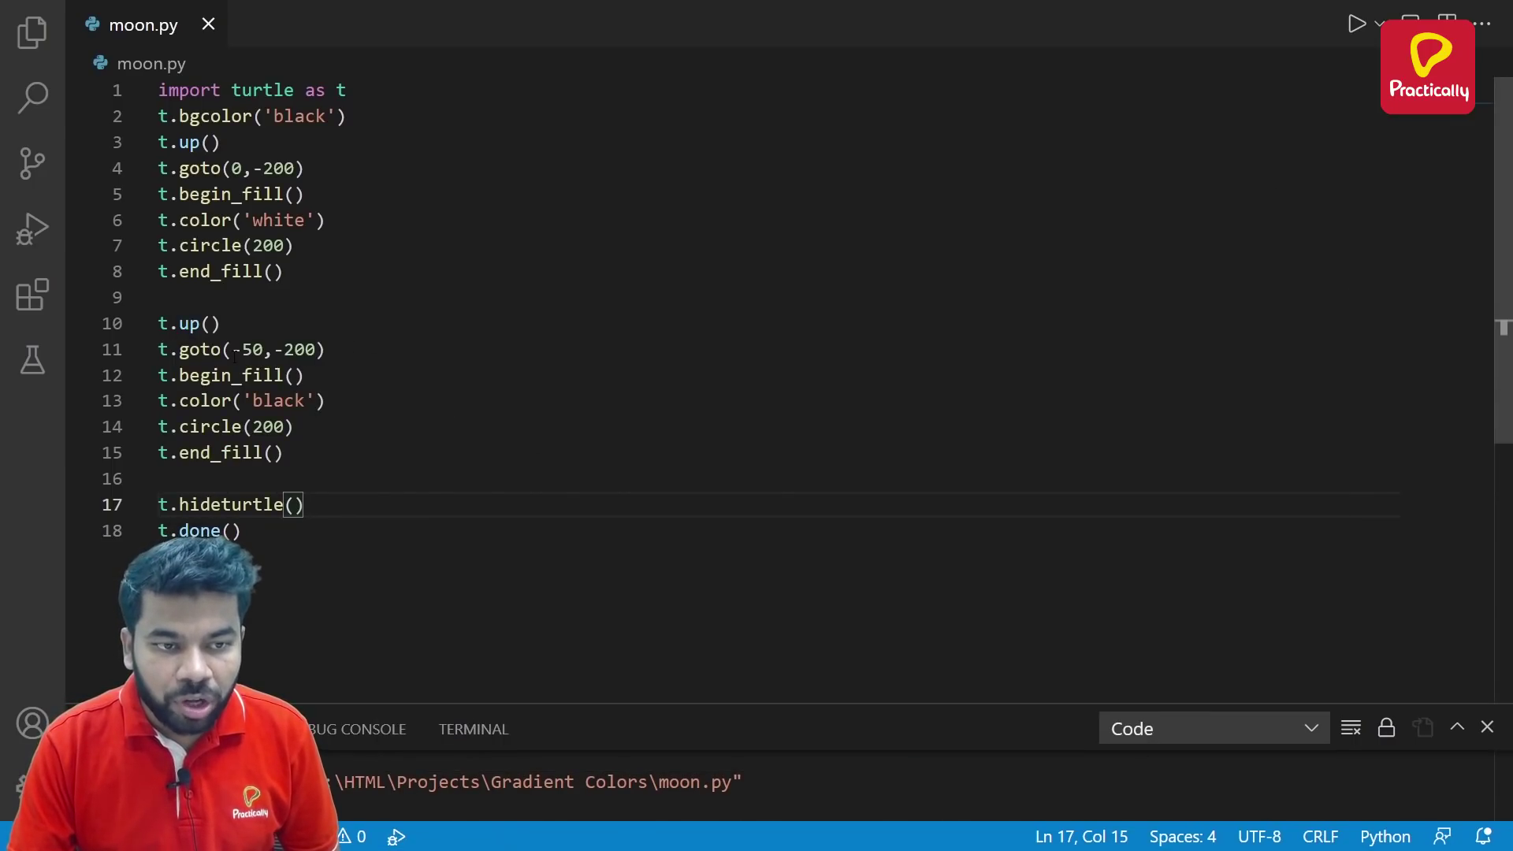
left_click(243, 349)
key("BackSpace")
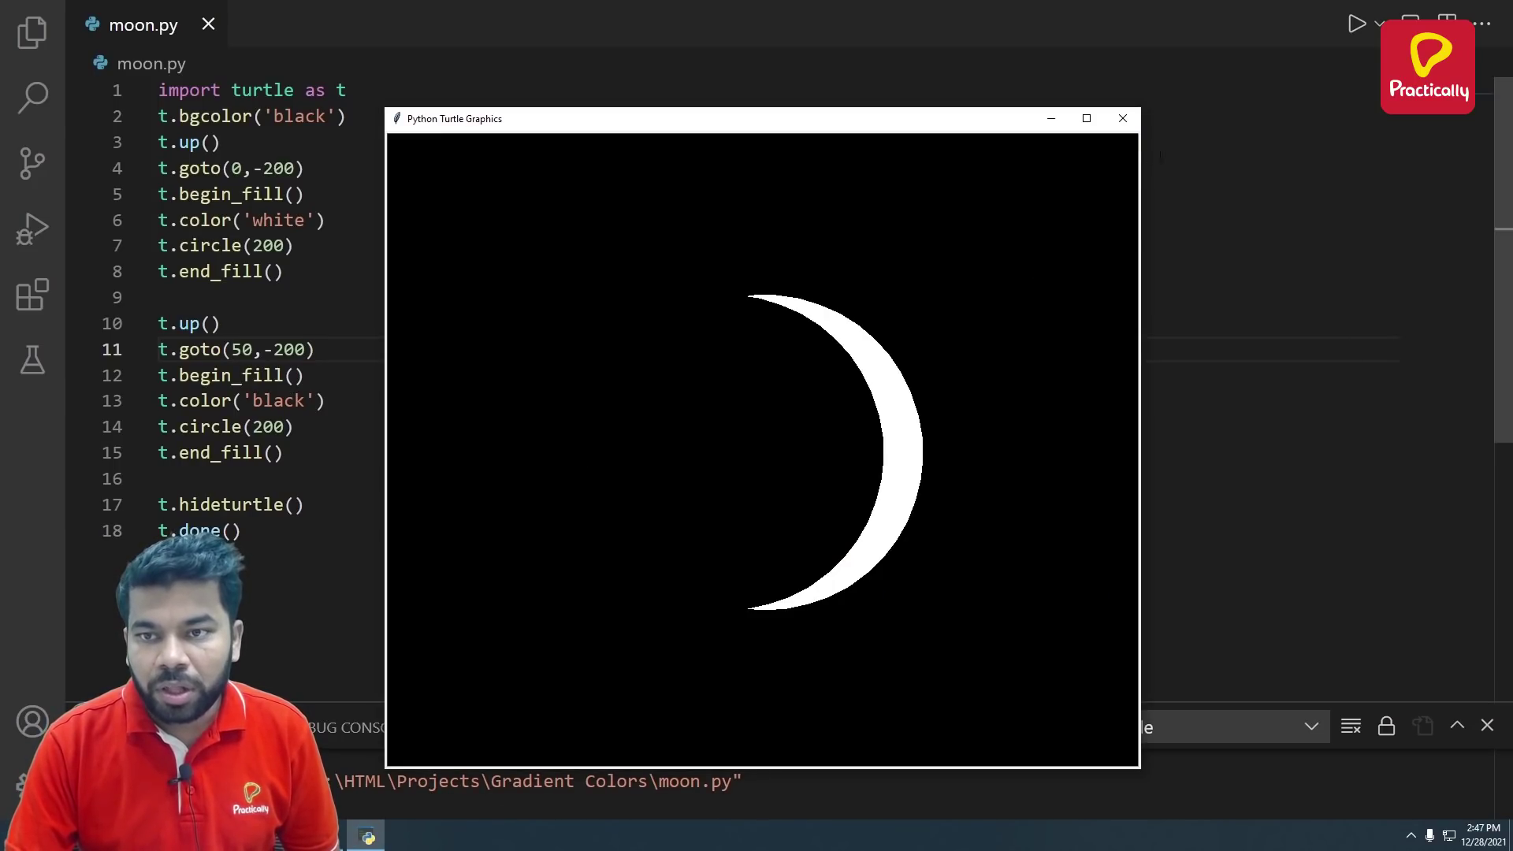
left_click(1124, 118)
key("ctrl+alt+n")
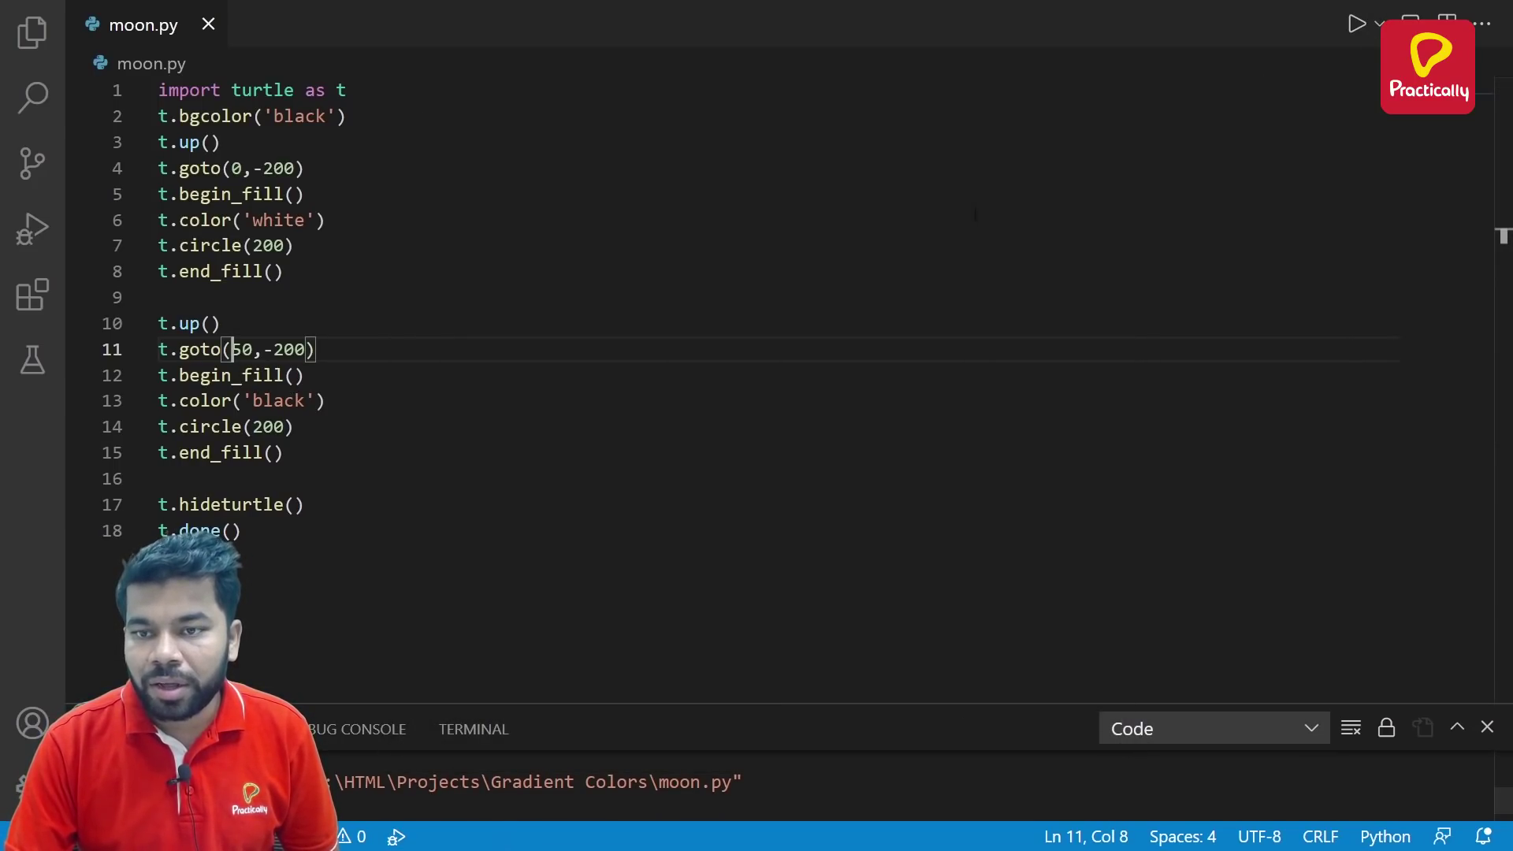